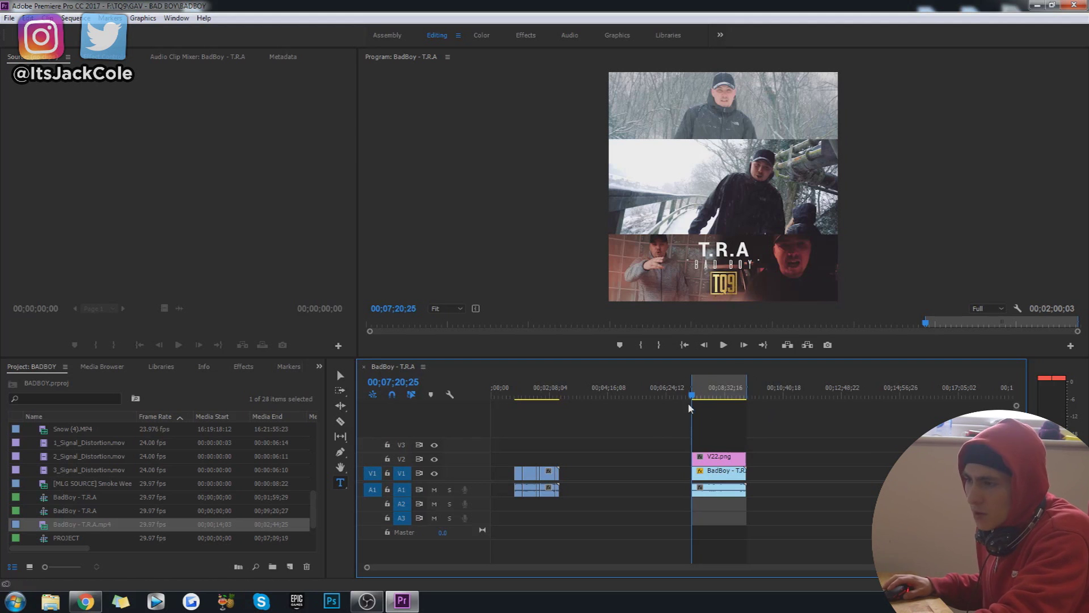
- Scrub through the square preview section and play it from the start of the preview clip
{"action": "left_click_drag", "start_coordinate": [690, 397], "coordinate": [705, 396]}
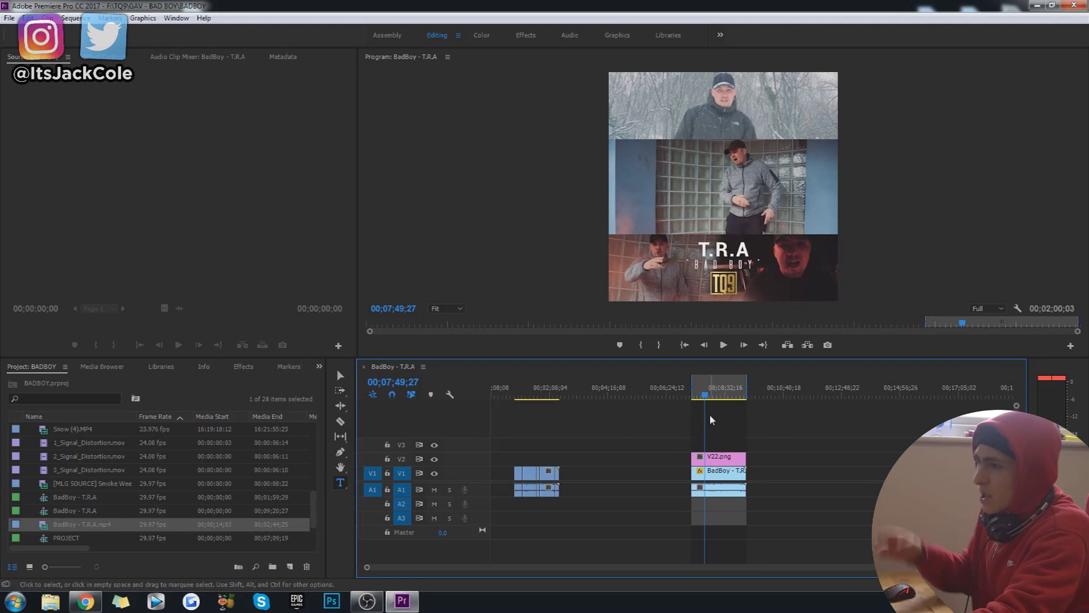
{"action": "key", "text": "ctrl+i"}
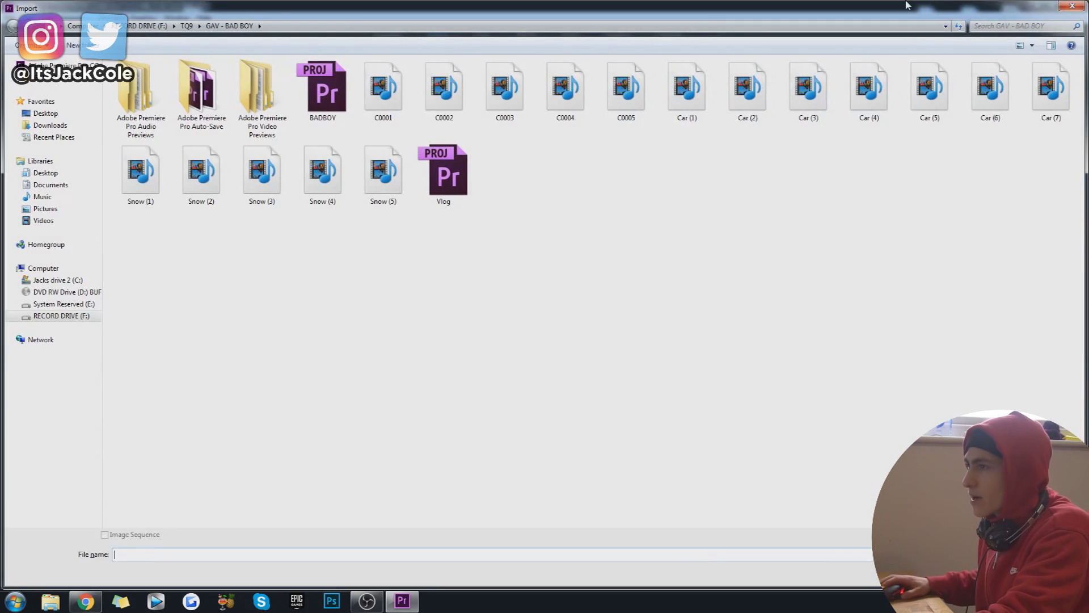
{"action": "left_click", "coordinate": [1072, 7]}
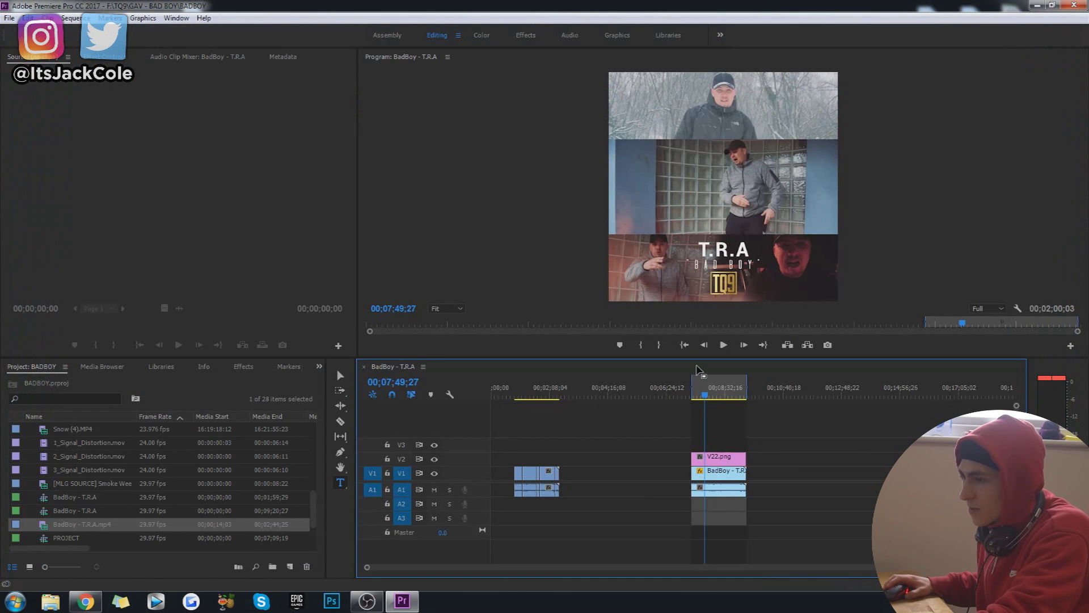
{"action": "key", "text": "Up"}
{"action": "key", "text": "space"}
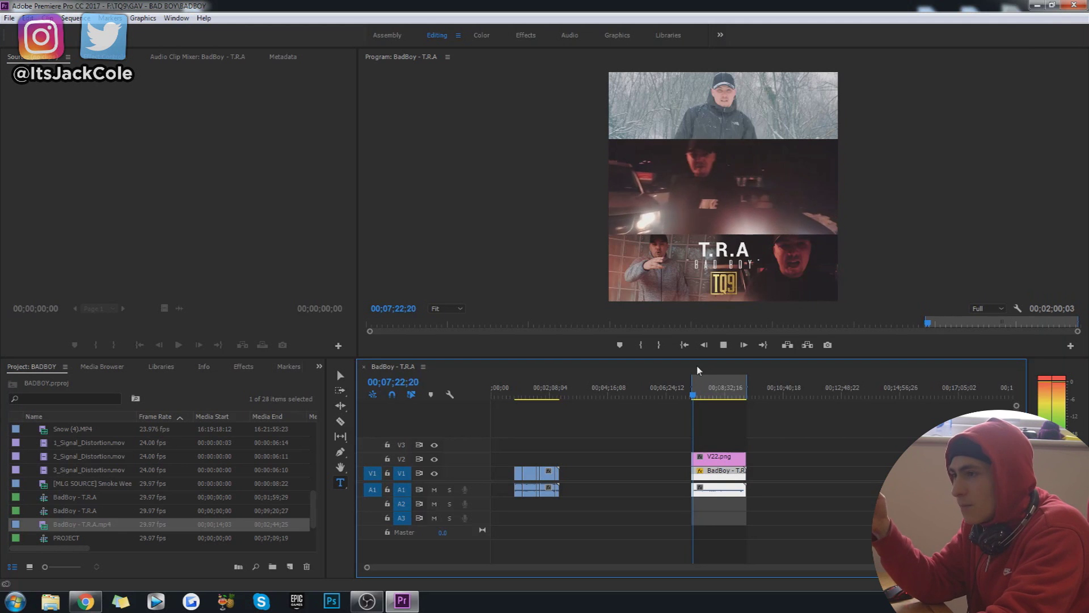
{"action": "key", "text": "space"}
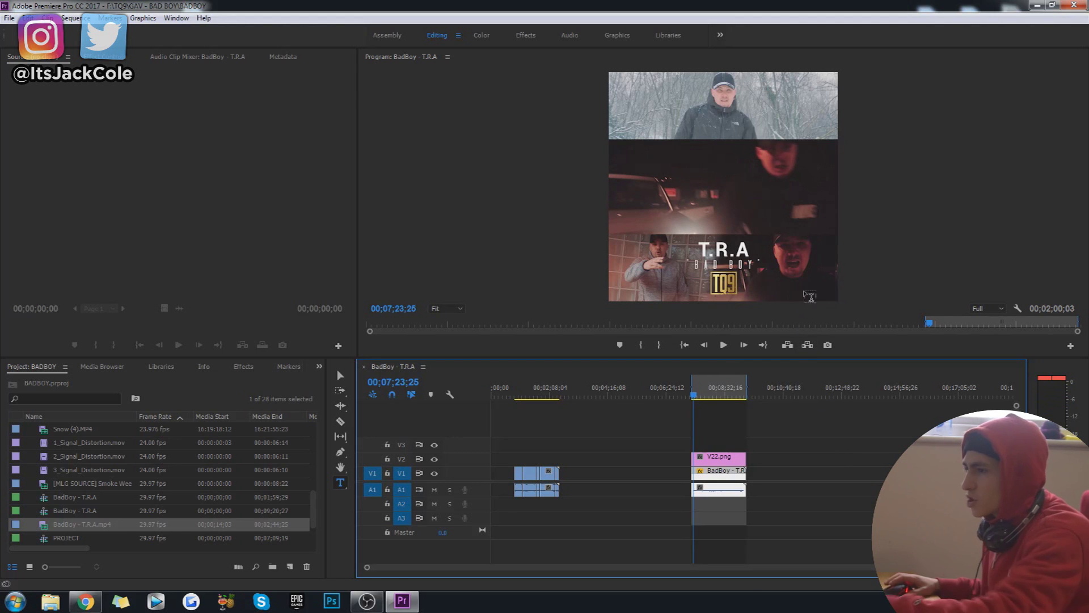
- Play the sequence from 00;07;48;20, then jump back to the earlier snow clip
{"action": "left_click", "coordinate": [768, 455]}
{"action": "left_click", "coordinate": [704, 390]}
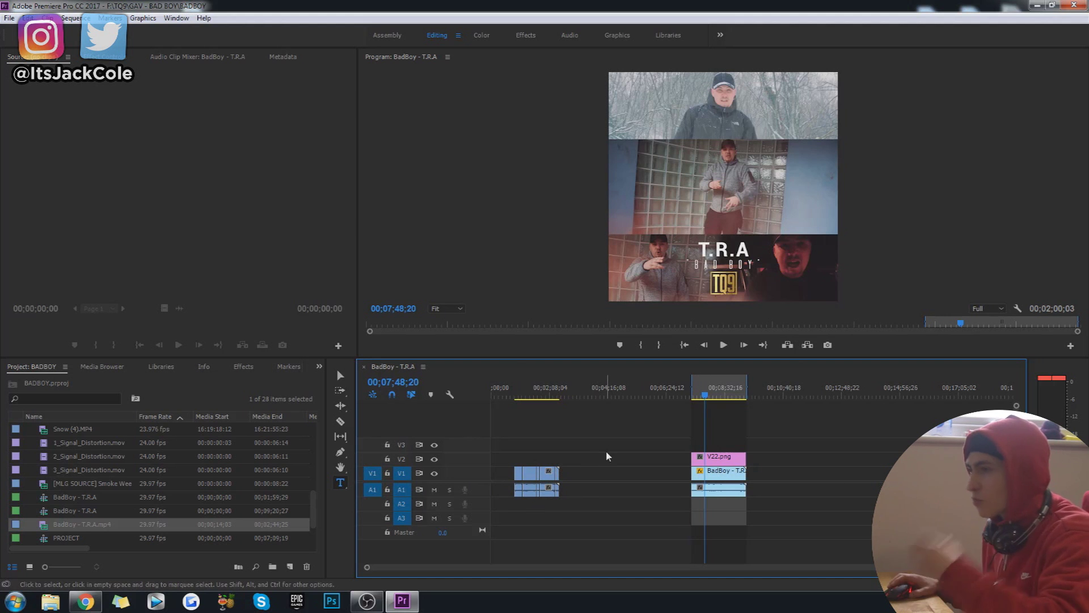
{"action": "key", "text": "space"}
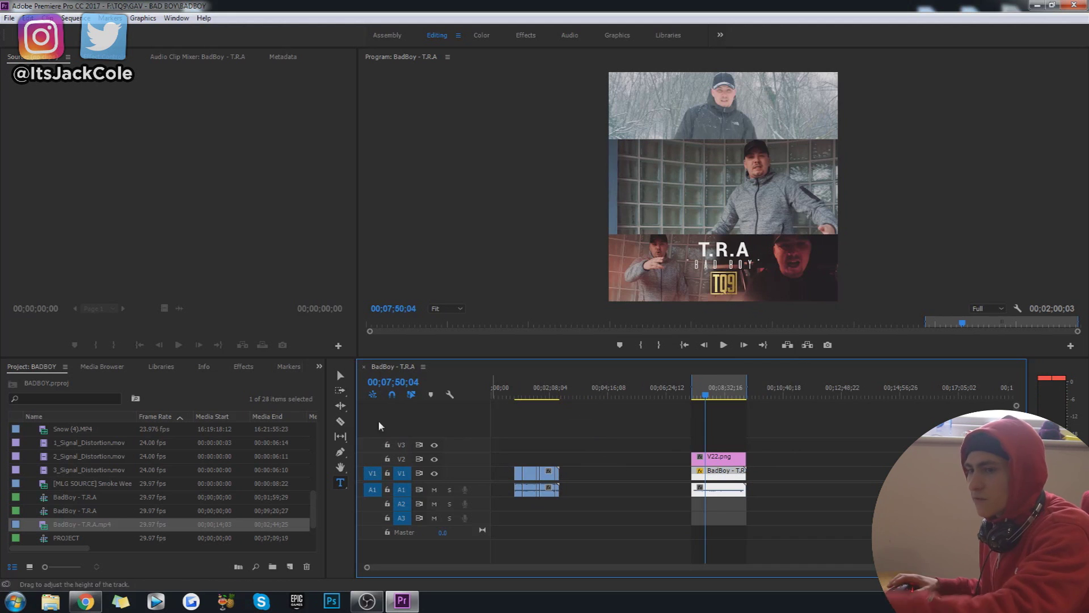
{"action": "left_click", "coordinate": [784, 442]}
{"action": "left_click", "coordinate": [516, 390]}
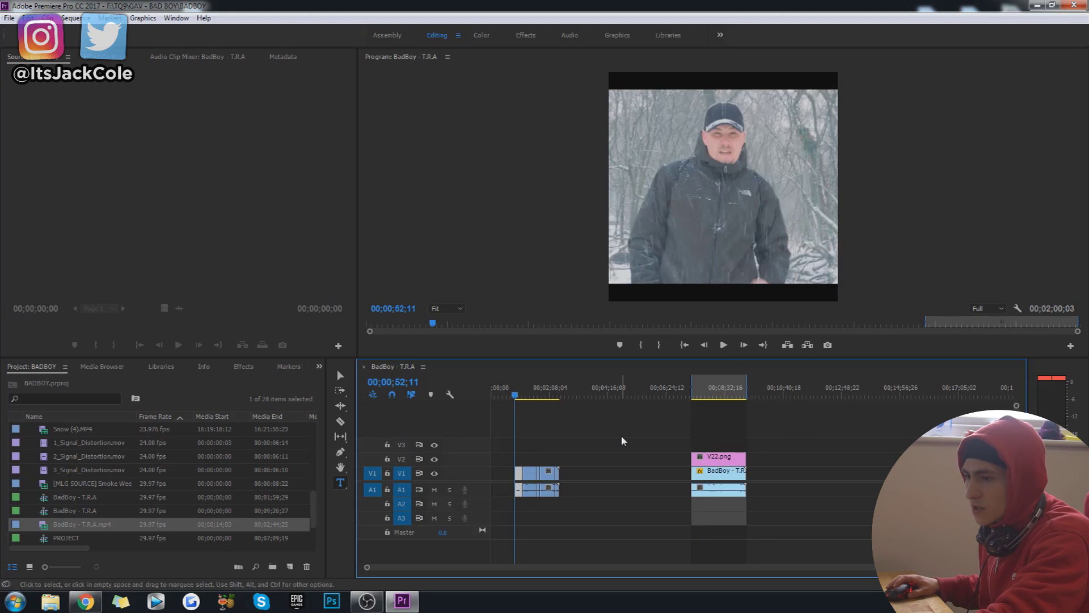
- Replay the preview clip, stopping at the T.R.A / BAD BOY title frame at 00;07;38;22
{"action": "key", "text": "Down"}
{"action": "key", "text": "Down"}
{"action": "key", "text": "space"}
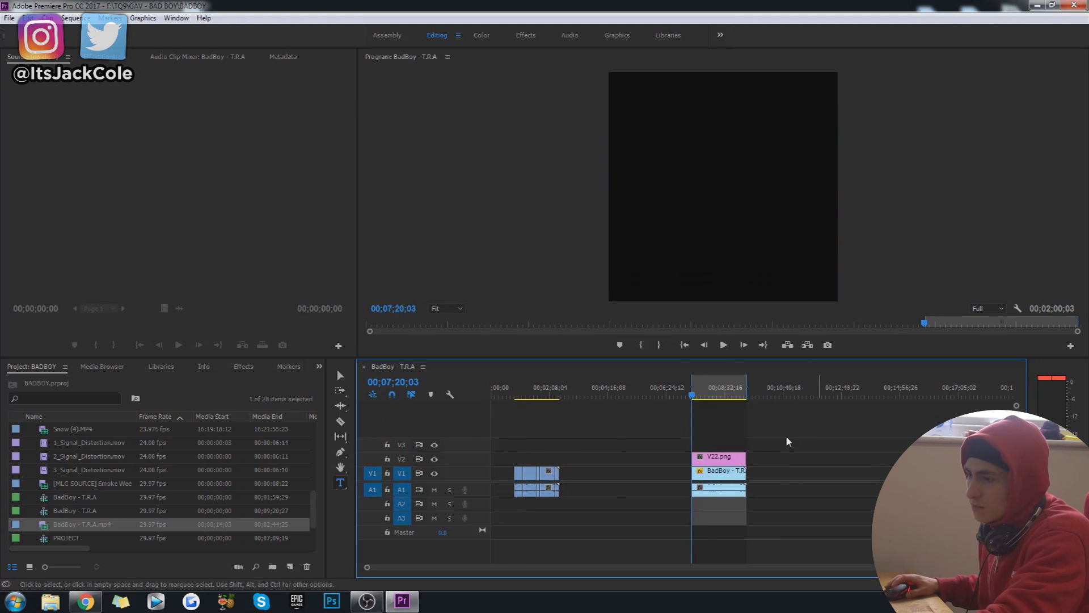
{"action": "key", "text": "space"}
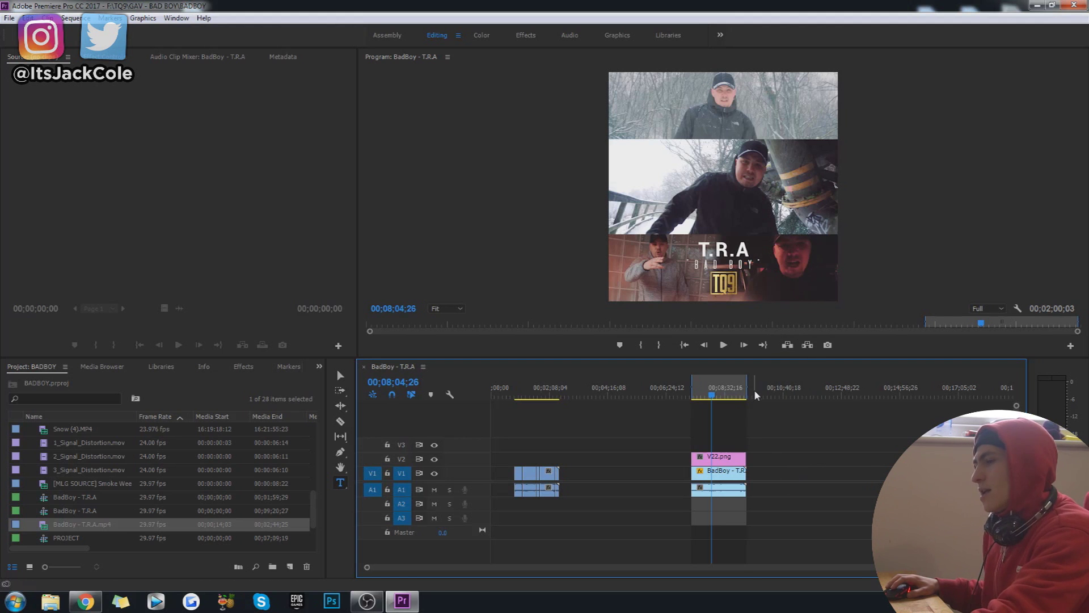
{"action": "left_click_drag", "start_coordinate": [715, 399], "coordinate": [700, 398]}
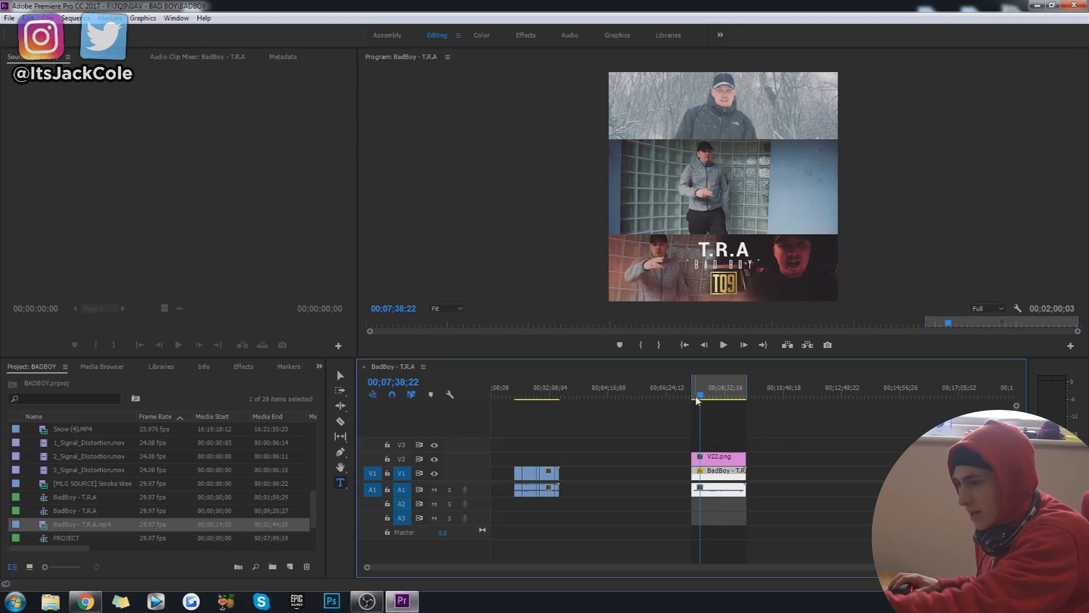
{"action": "left_click", "coordinate": [9, 18]}
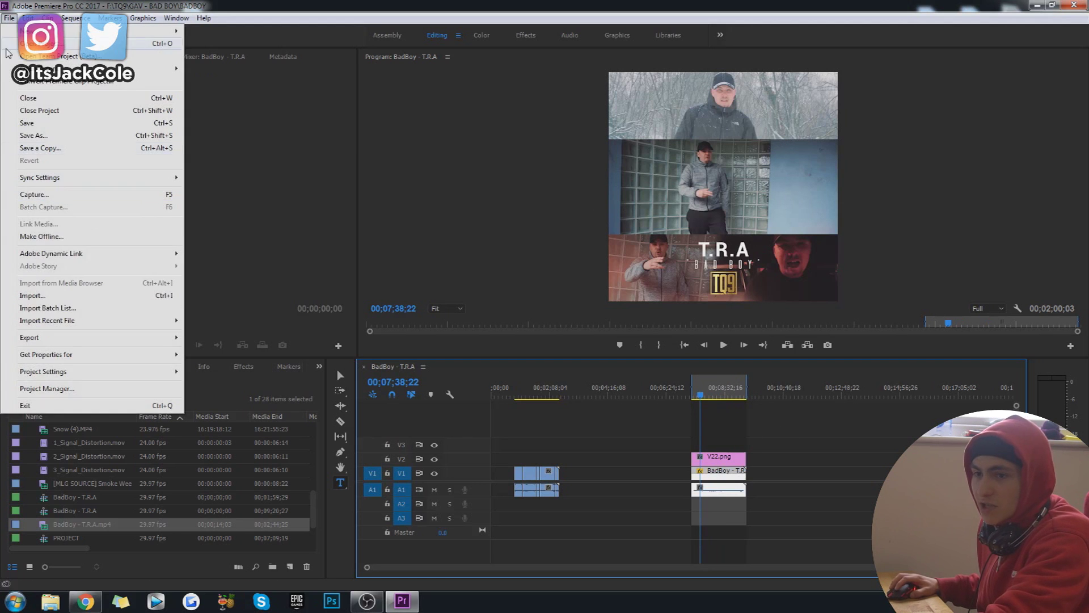
- From the clip start at 00;07;20;25, mark the Out point at 00;07;33;23
{"action": "left_click", "coordinate": [706, 396]}
{"action": "left_click", "coordinate": [692, 395]}
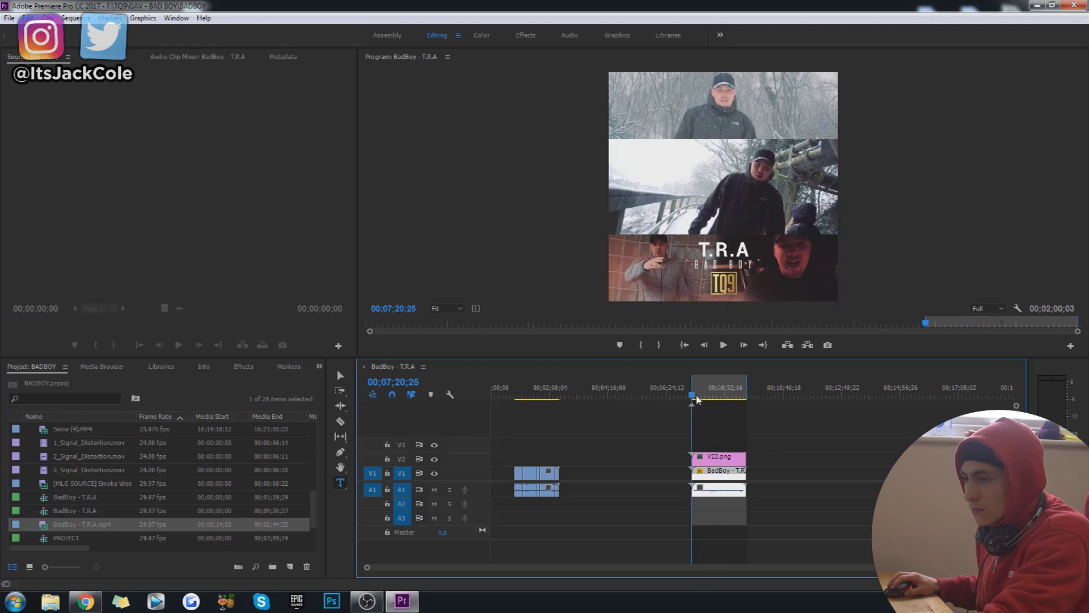
{"action": "left_click_drag", "start_coordinate": [697, 398], "coordinate": [700, 402]}
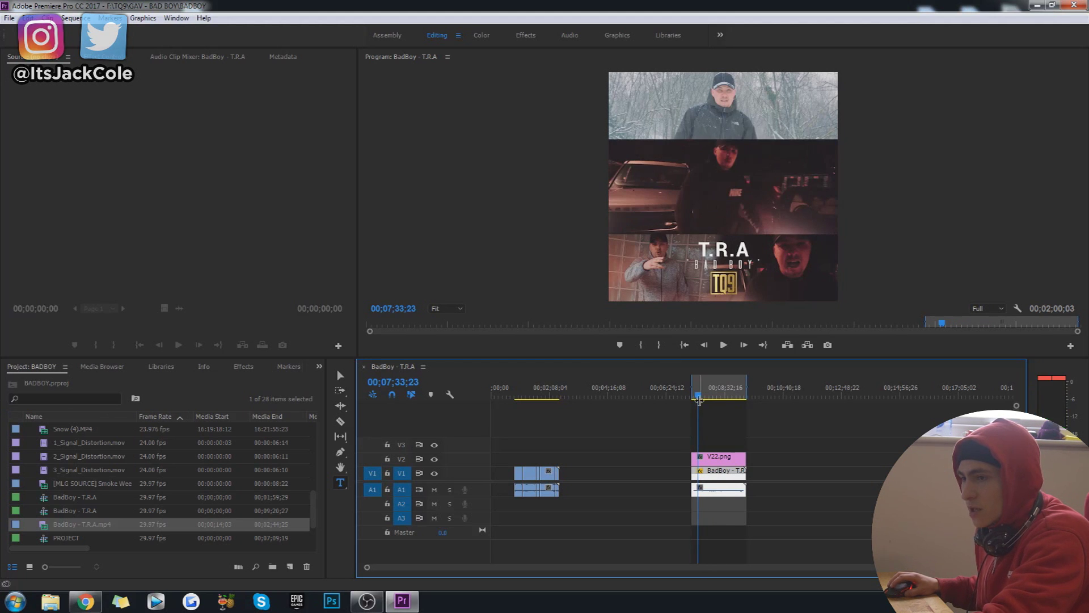
{"action": "key", "text": "o"}
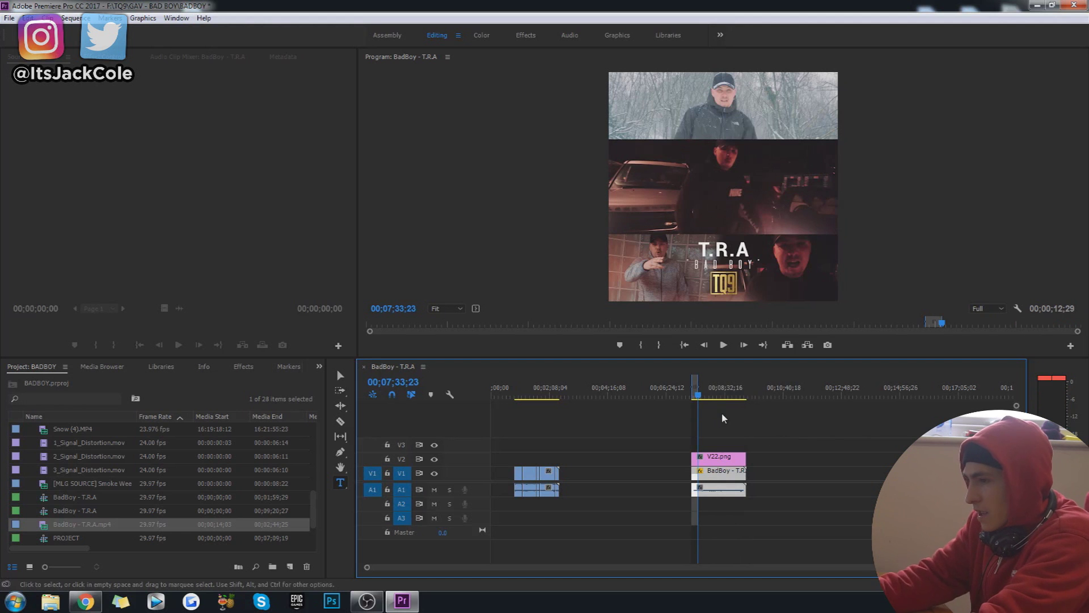
- Open File > Export > Media for the sequence
{"action": "key", "text": "ctrl+i"}
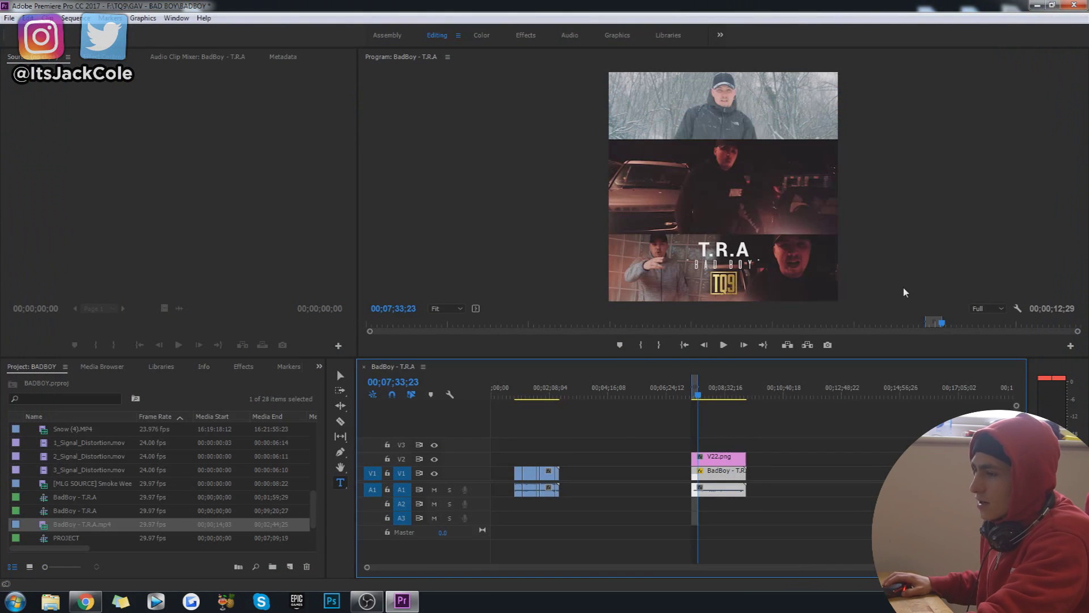
{"action": "left_click", "coordinate": [9, 18]}
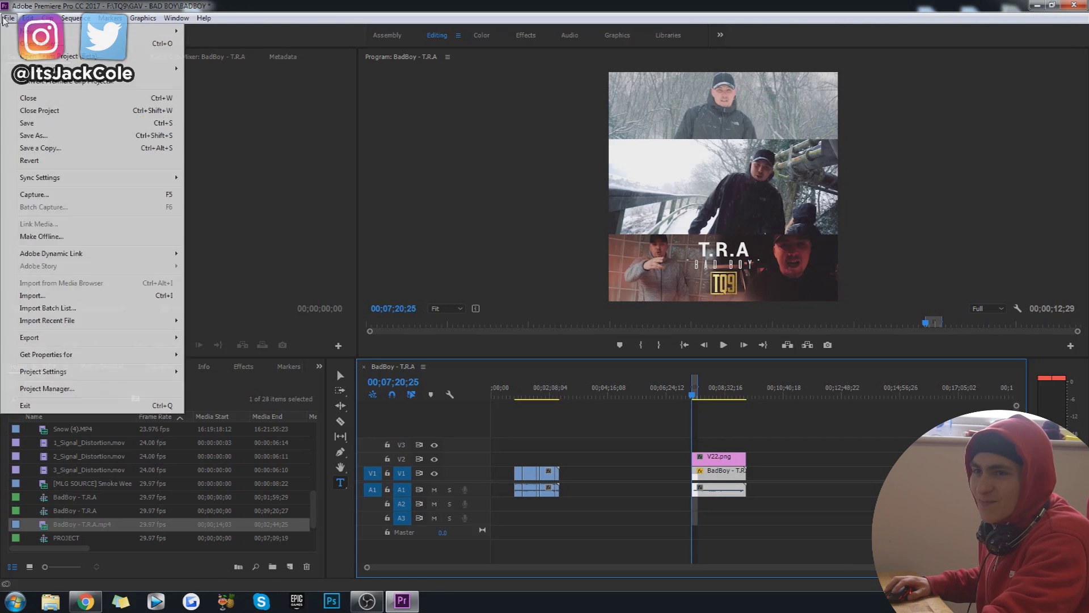
{"action": "mouse_move", "coordinate": [151, 338]}
{"action": "left_click", "coordinate": [214, 339]}
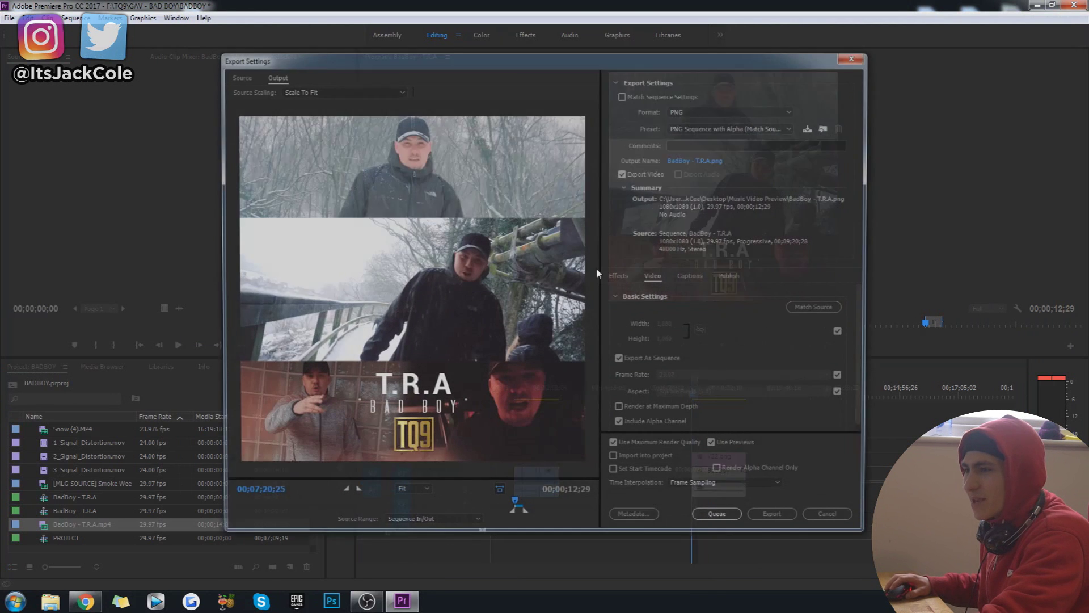
- Switch the export format to H.264 and confirm the output file location
{"action": "left_click", "coordinate": [710, 110]}
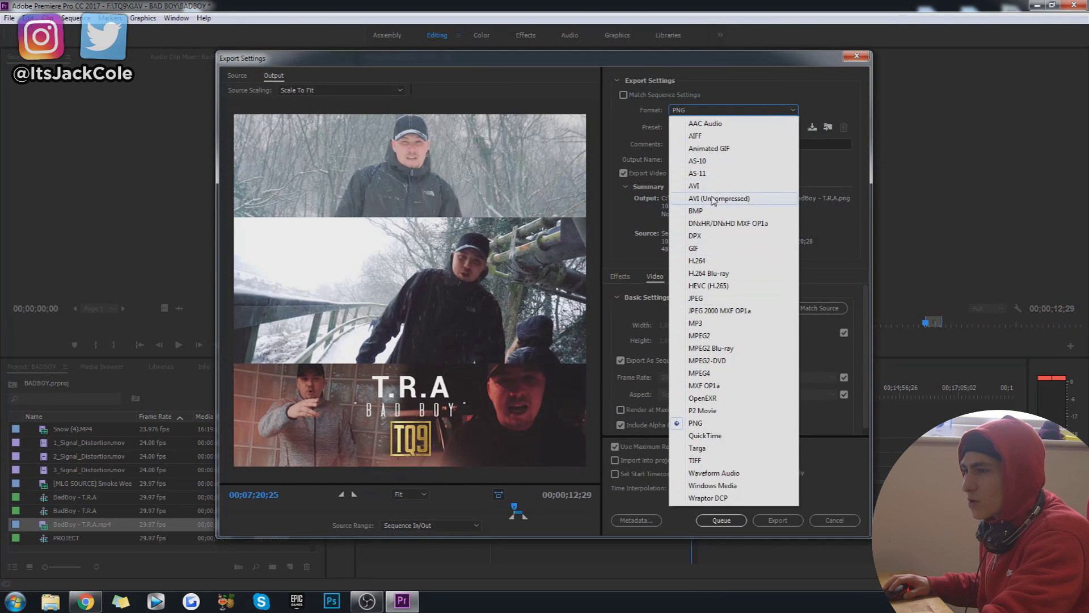
{"action": "left_click", "coordinate": [718, 261]}
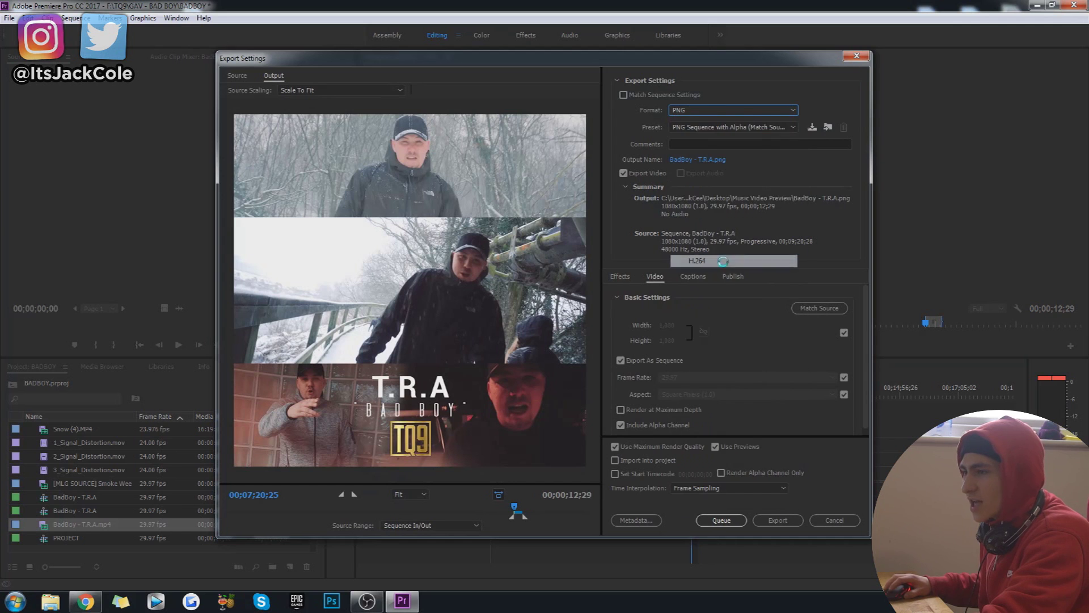
{"action": "left_click", "coordinate": [706, 160]}
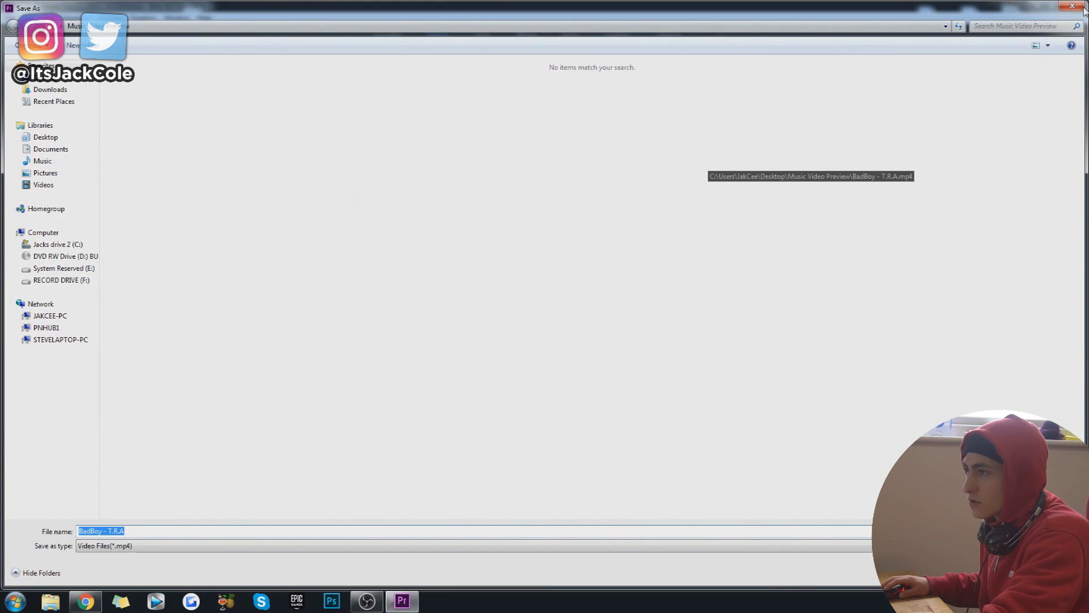
{"action": "left_click", "coordinate": [1080, 7]}
- Apply the Twitter 640x640 export preset
{"action": "left_click", "coordinate": [722, 128]}
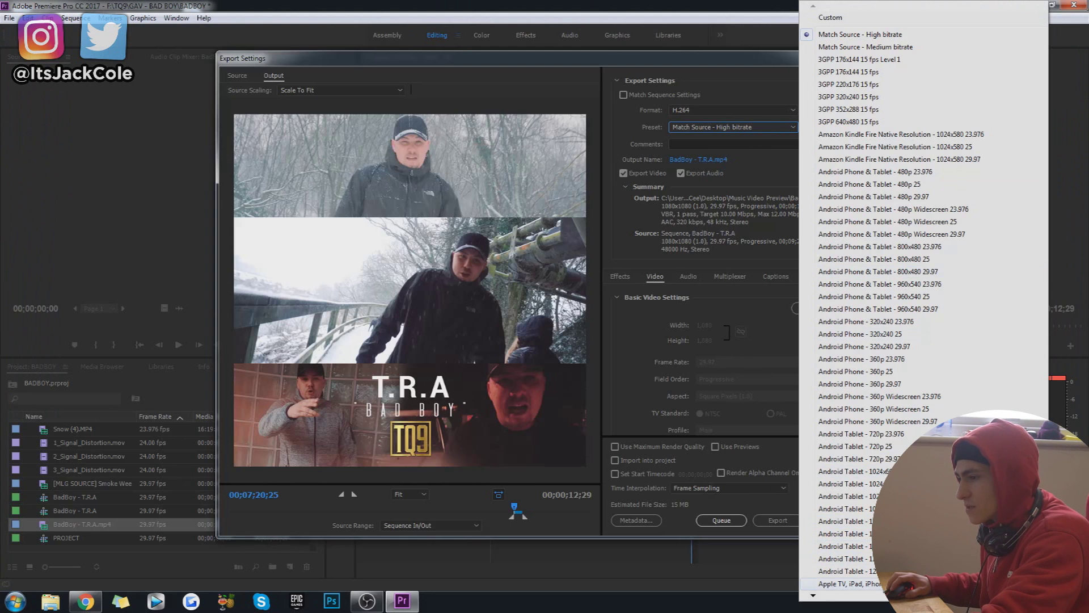
{"action": "scroll", "coordinate": [881, 590], "scroll_direction": "down", "scroll_amount": 3}
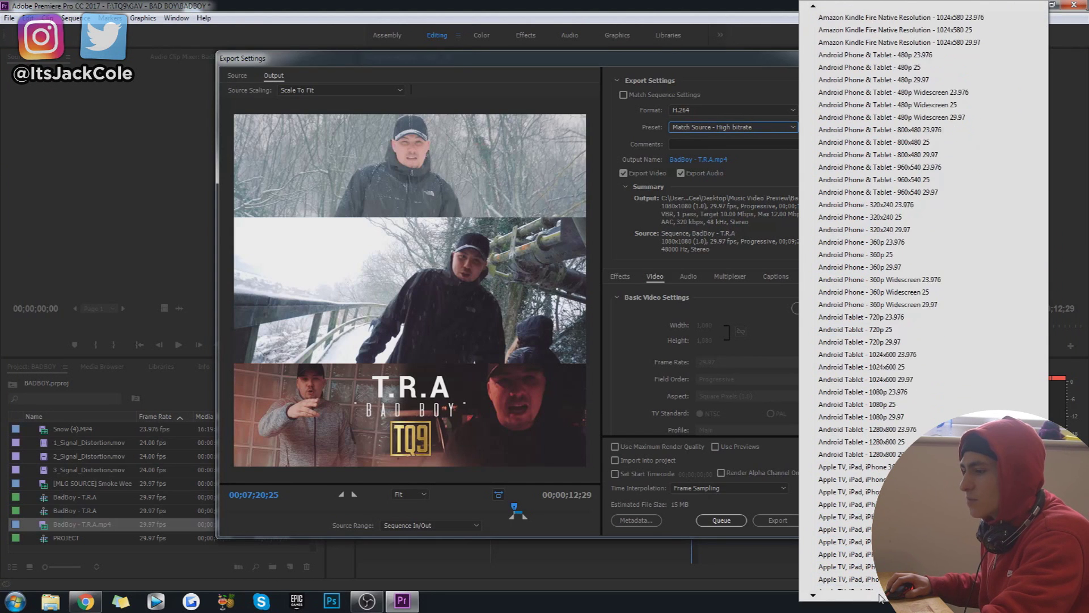
{"action": "scroll", "coordinate": [881, 595], "scroll_direction": "down", "scroll_amount": 6}
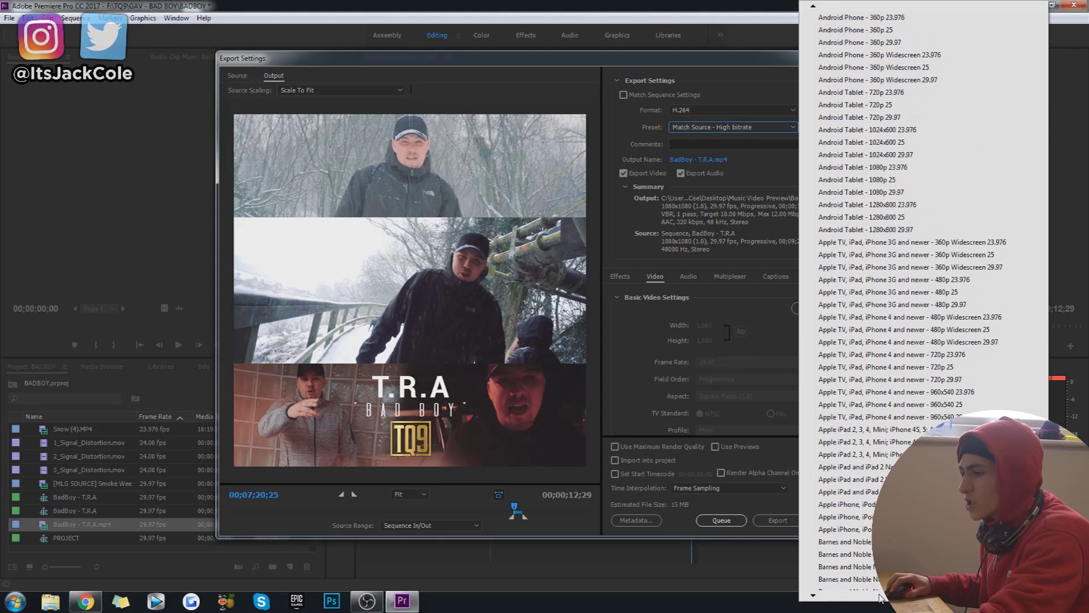
{"action": "scroll", "coordinate": [881, 595], "scroll_direction": "down", "scroll_amount": 6}
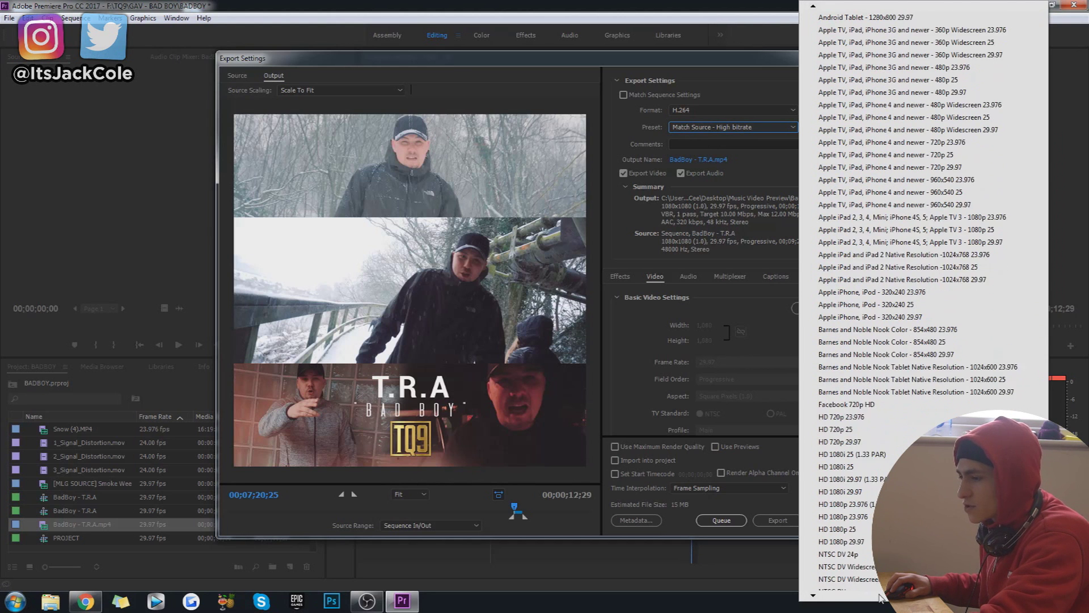
{"action": "scroll", "coordinate": [881, 595], "scroll_direction": "down", "scroll_amount": 9}
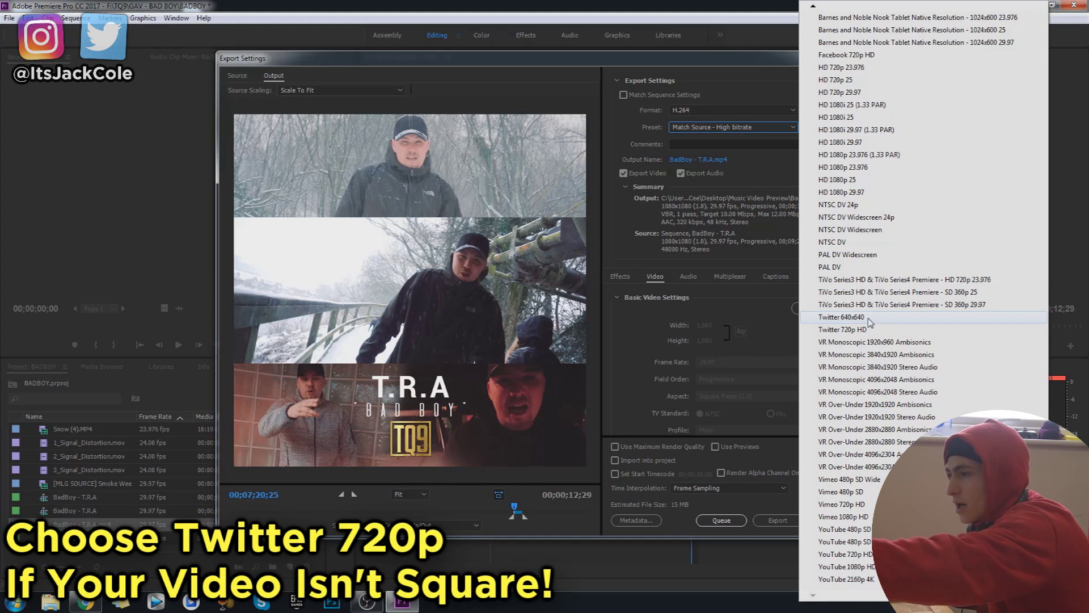
{"action": "left_click", "coordinate": [869, 318]}
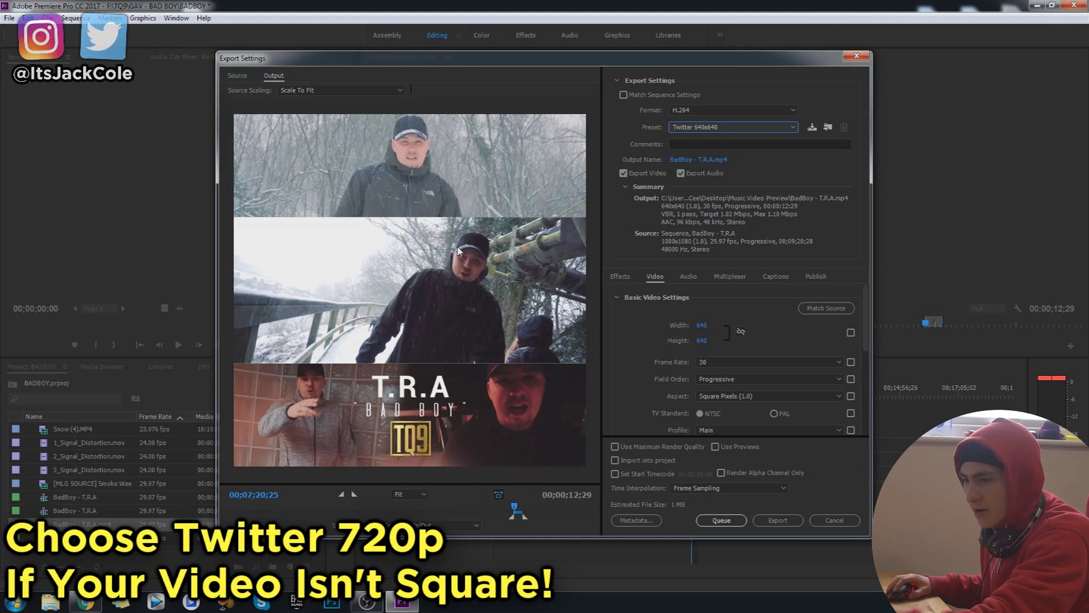
- Enable Use Maximum Render Quality and Use Previews, and set the frame rate to 29.97
{"action": "left_click", "coordinate": [688, 448]}
{"action": "left_click", "coordinate": [728, 448]}
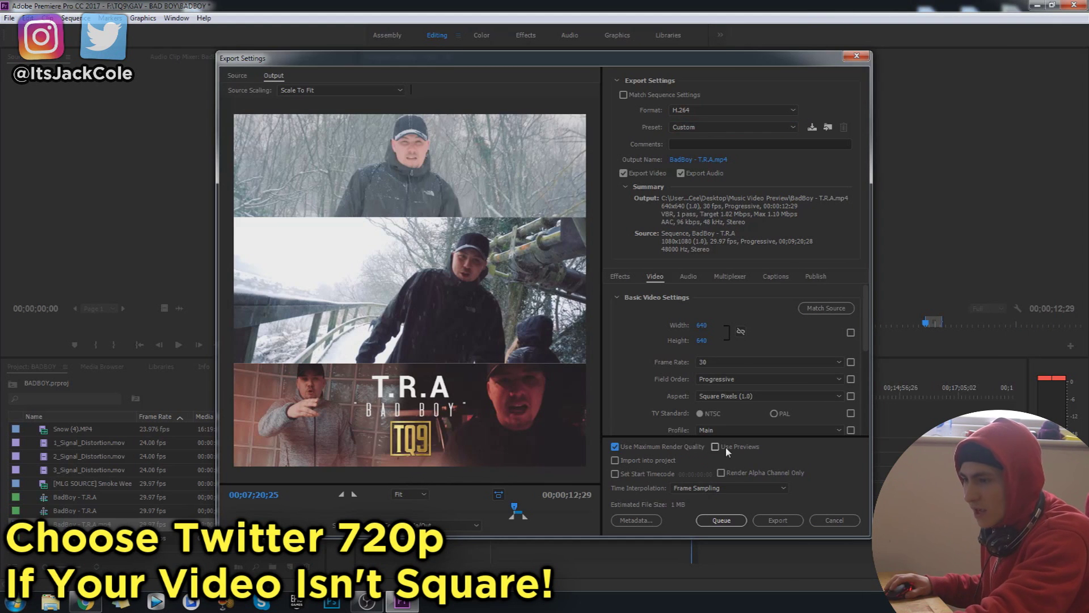
{"action": "left_click_drag", "start_coordinate": [863, 299], "coordinate": [854, 369]}
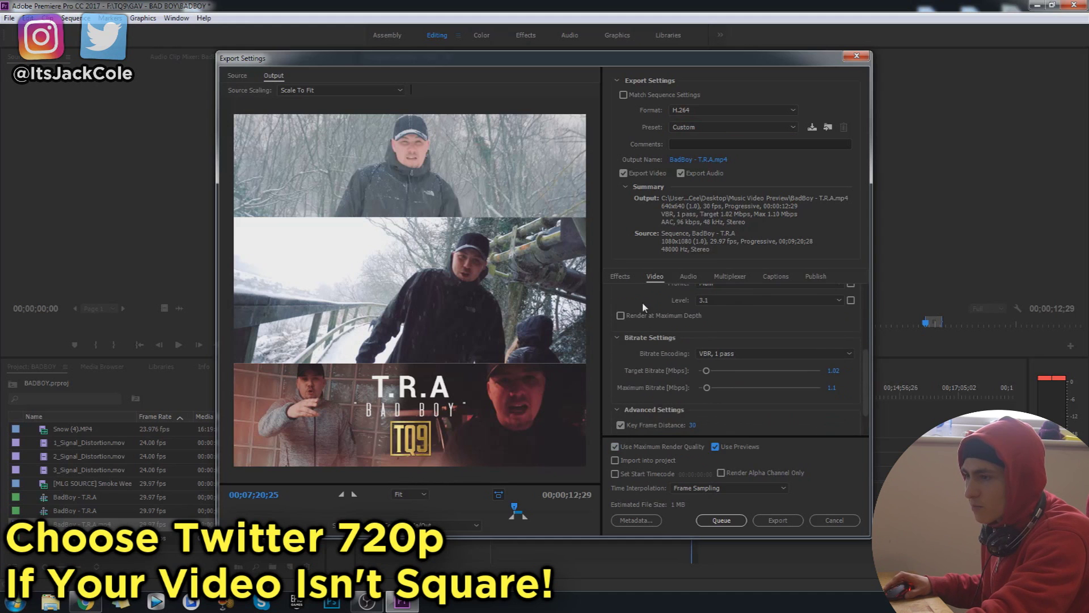
{"action": "scroll", "coordinate": [858, 415], "scroll_direction": "up", "scroll_amount": 4}
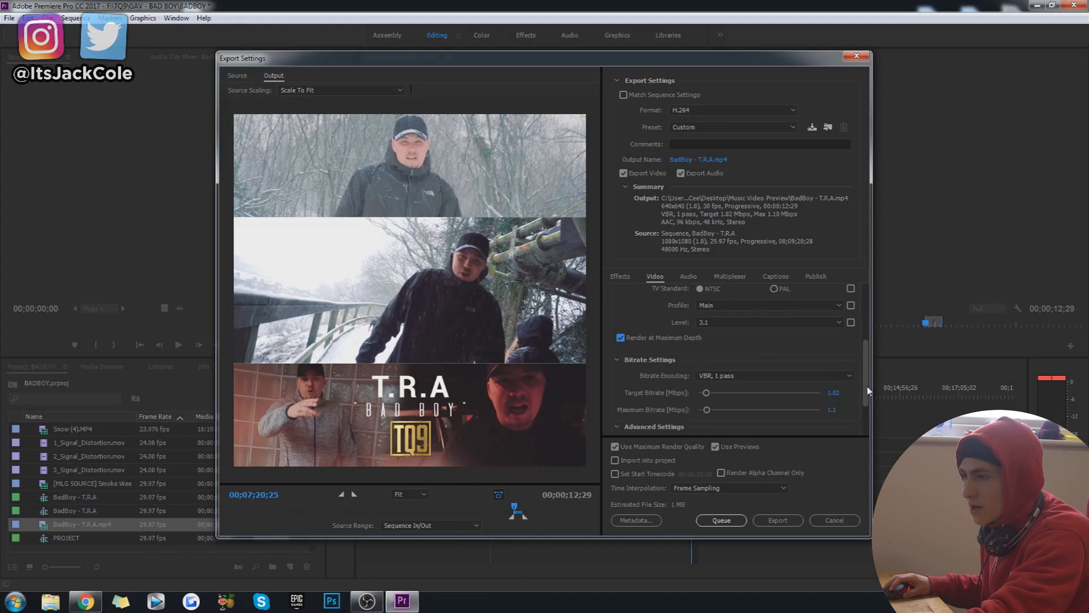
{"action": "left_click", "coordinate": [726, 326]}
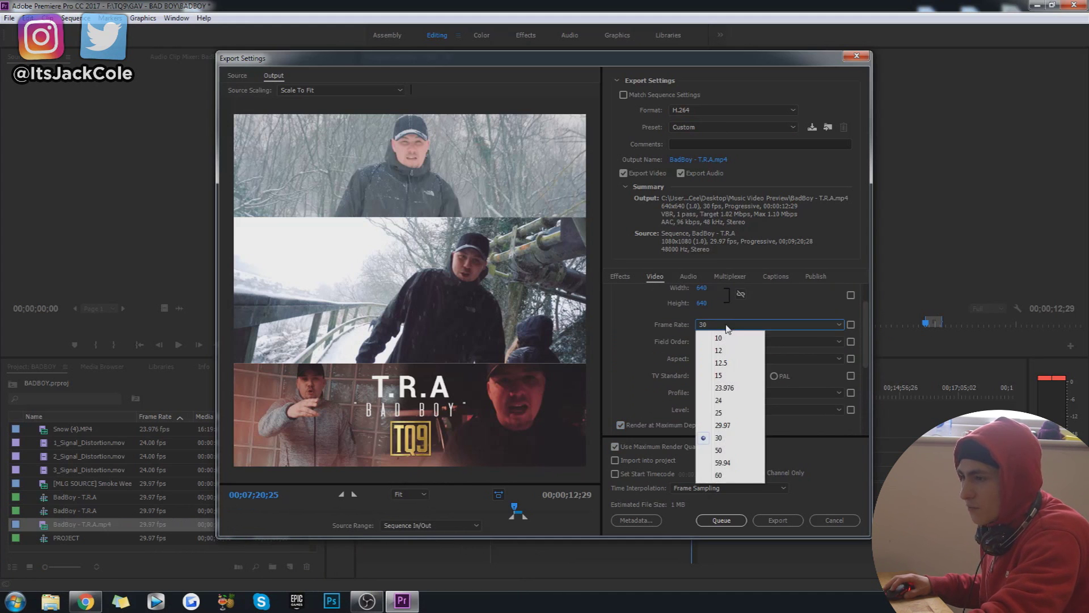
{"action": "left_click", "coordinate": [732, 425]}
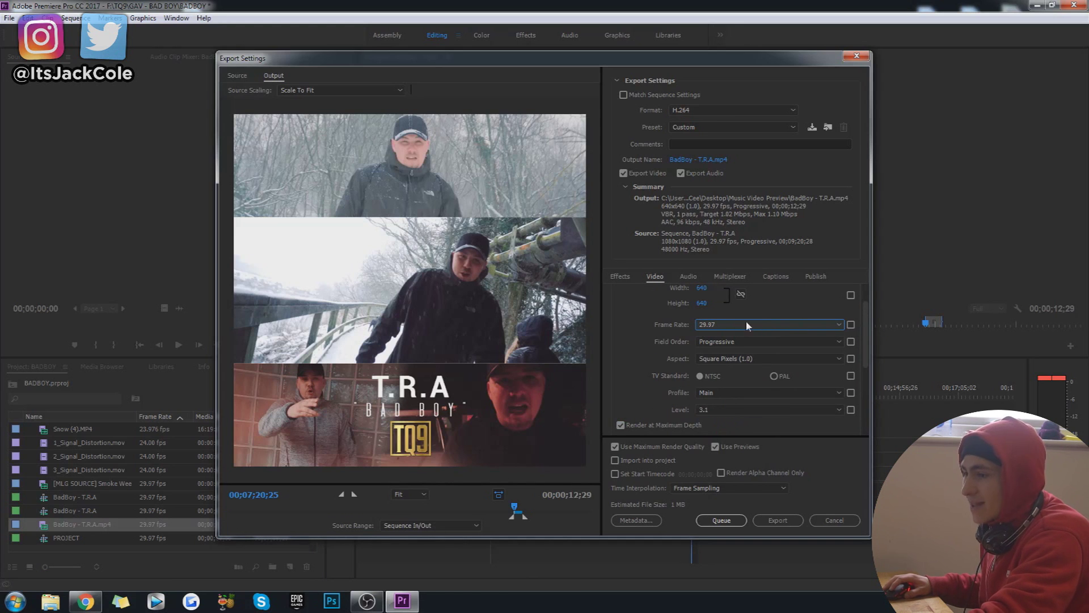
{"action": "scroll", "coordinate": [868, 312], "scroll_direction": "up", "scroll_amount": 3}
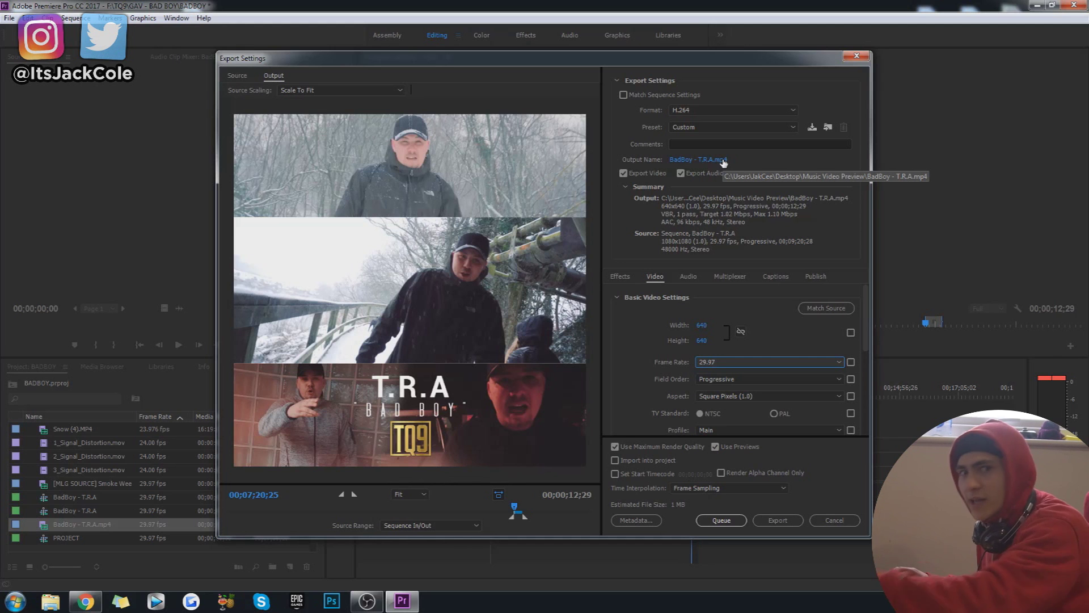
- Rename the output to bADBOY Preview, export the MP4, and save the project with Ctrl+S
{"action": "left_click", "coordinate": [724, 162]}
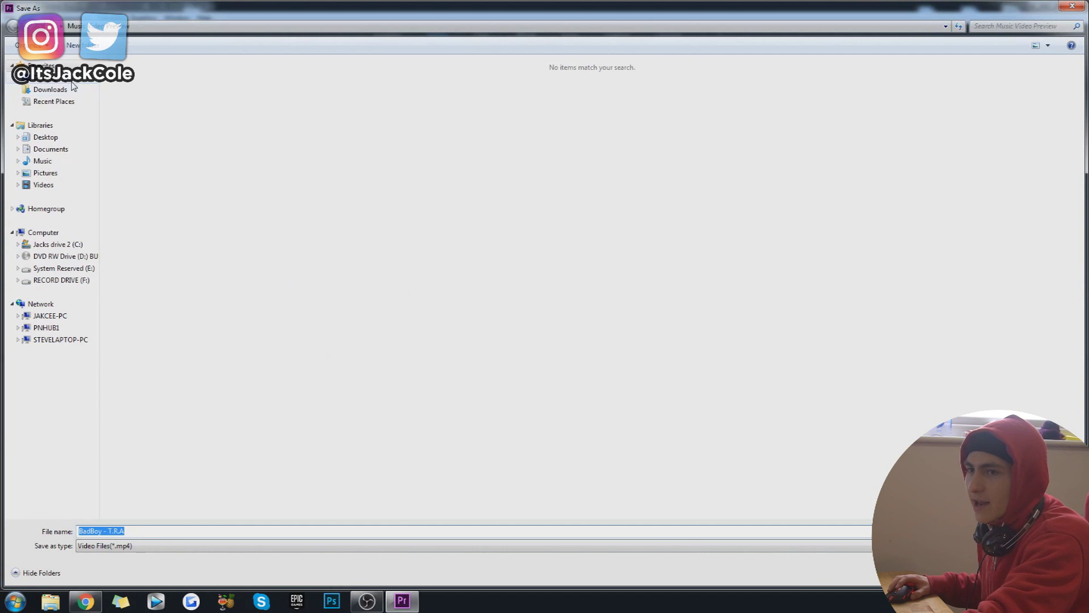
{"action": "left_click", "coordinate": [511, 531]}
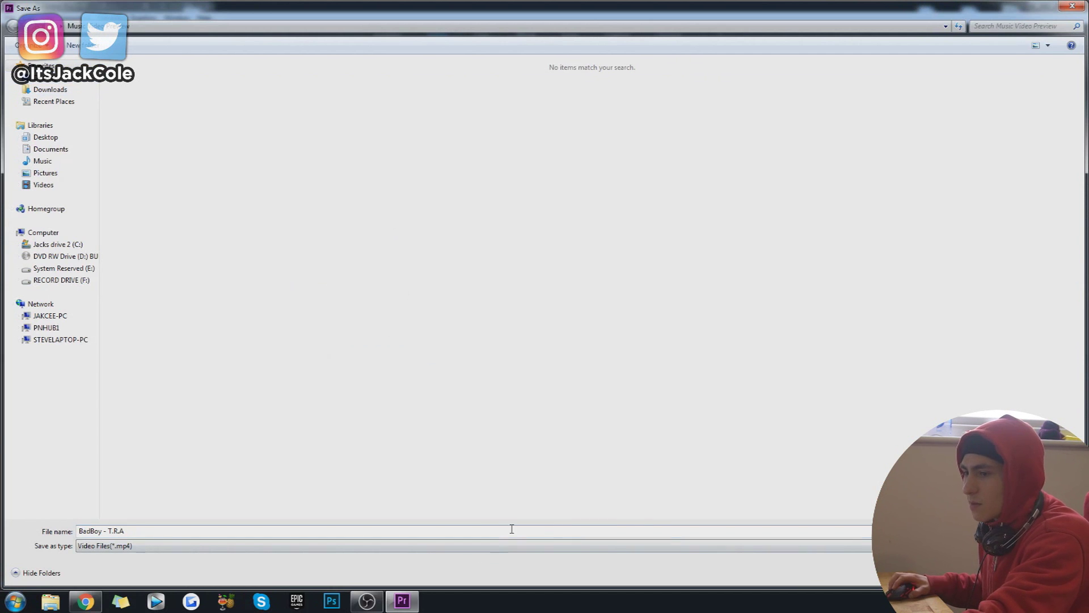
{"action": "type", "text": "bAD"}
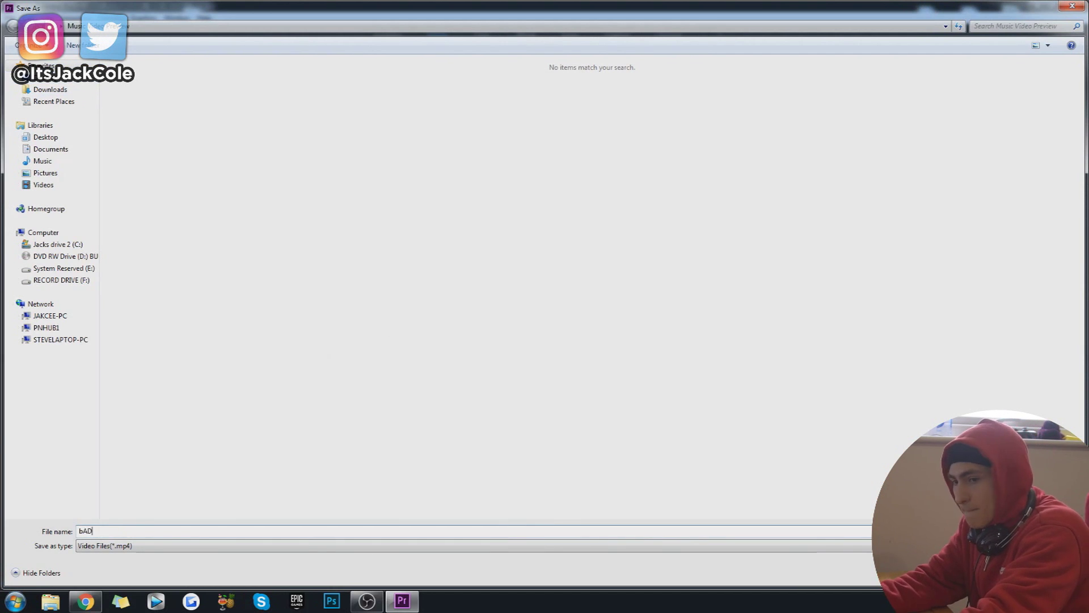
{"action": "type", "text": "BOUY"}
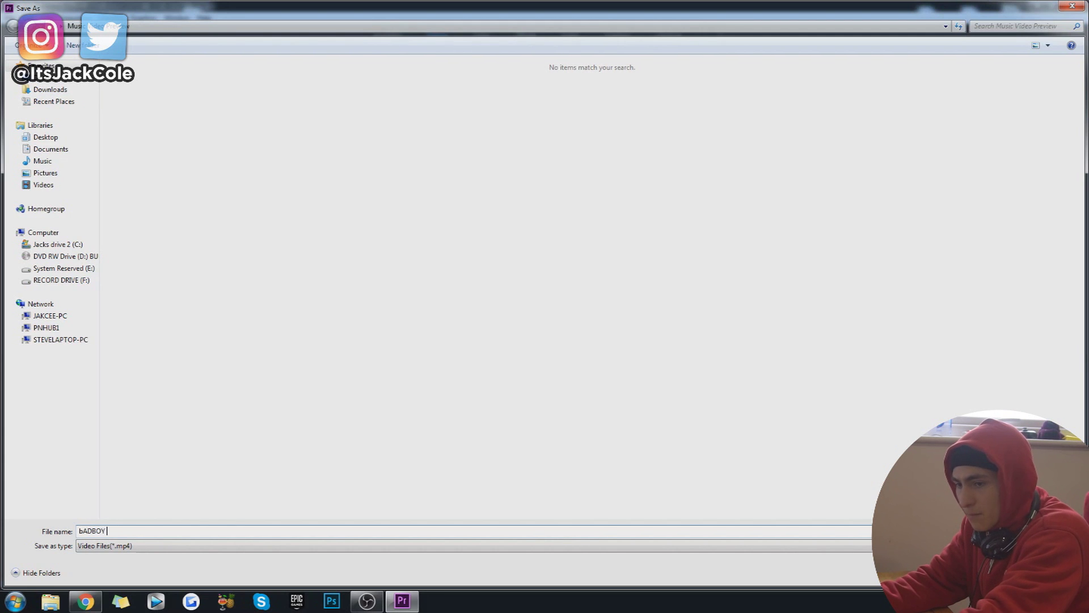
{"action": "type", "text": " Preview"}
{"action": "key", "text": "Return"}
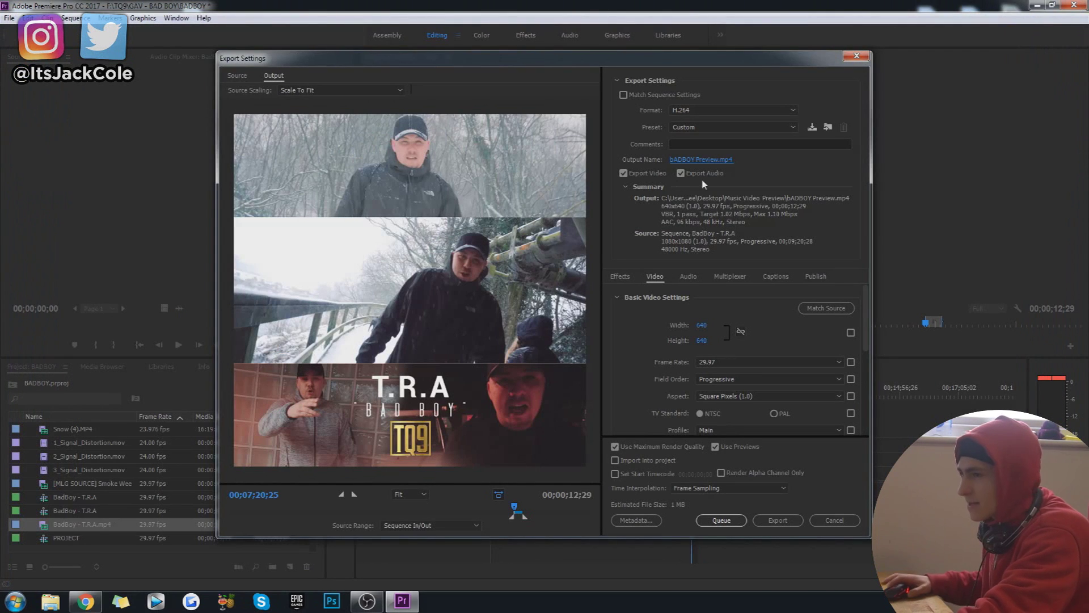
{"action": "left_click", "coordinate": [792, 525]}
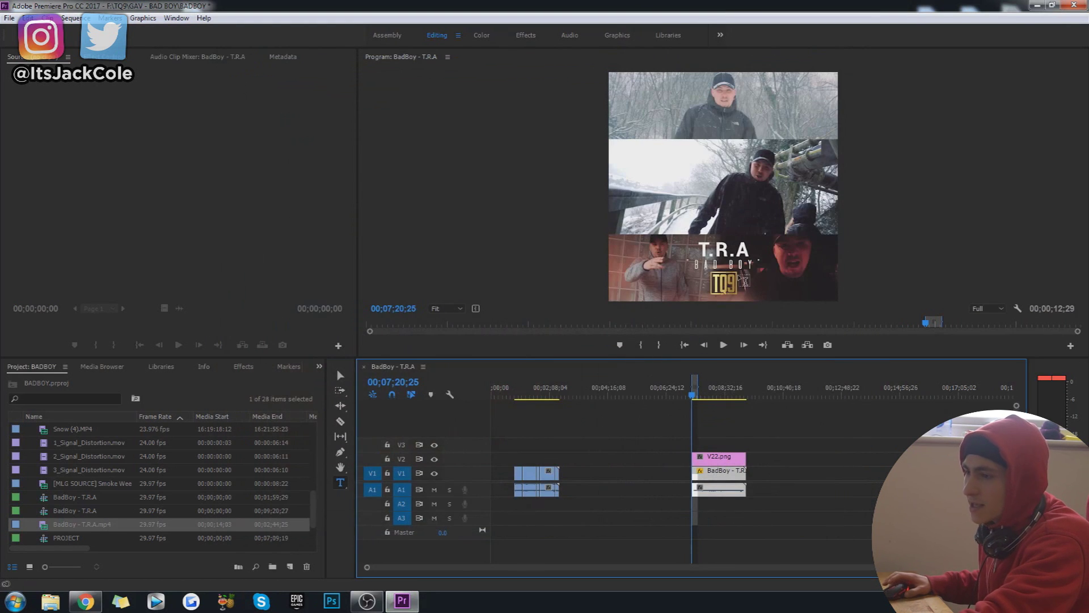
{"action": "key", "text": "ctrl+s"}
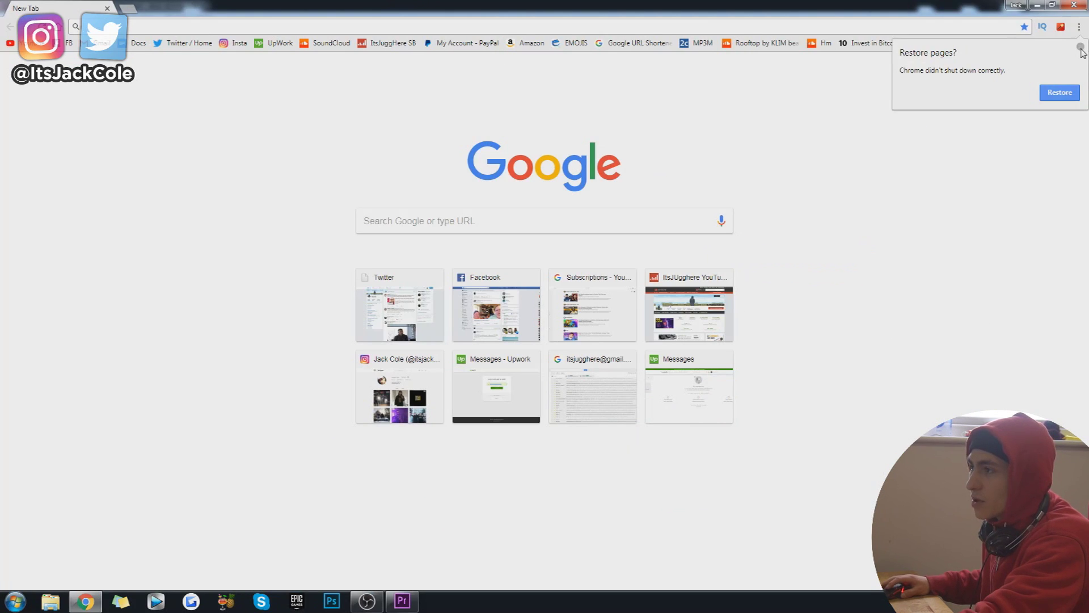
- Dismiss Chrome's restore prompt and go to the Dropbox website
{"action": "left_click", "coordinate": [1080, 47]}
{"action": "left_click", "coordinate": [295, 28]}
{"action": "type", "text": "dropbox.com"}
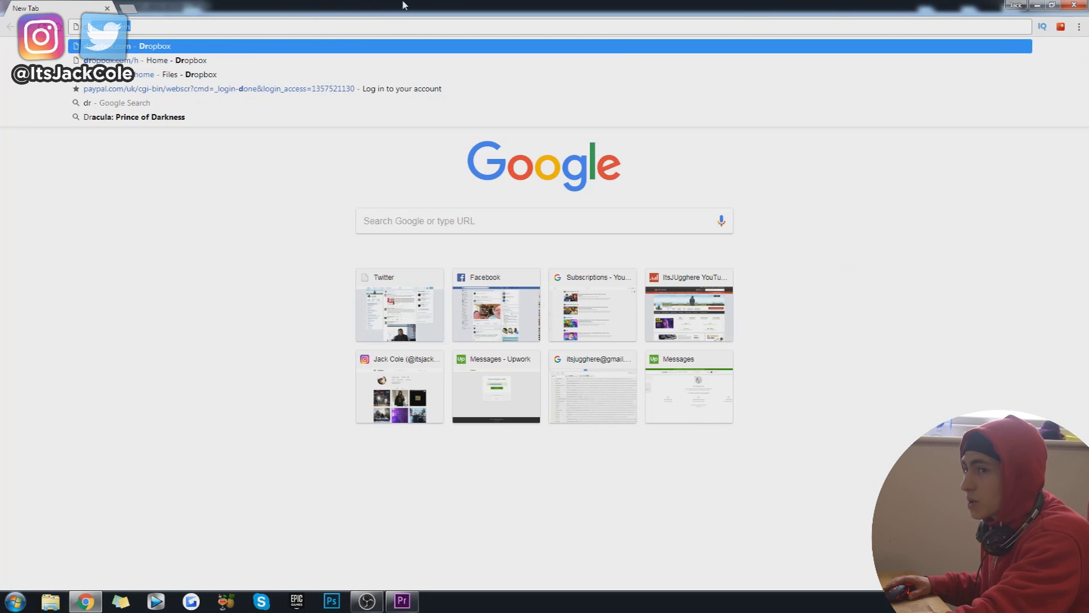
{"action": "key", "text": "Return"}
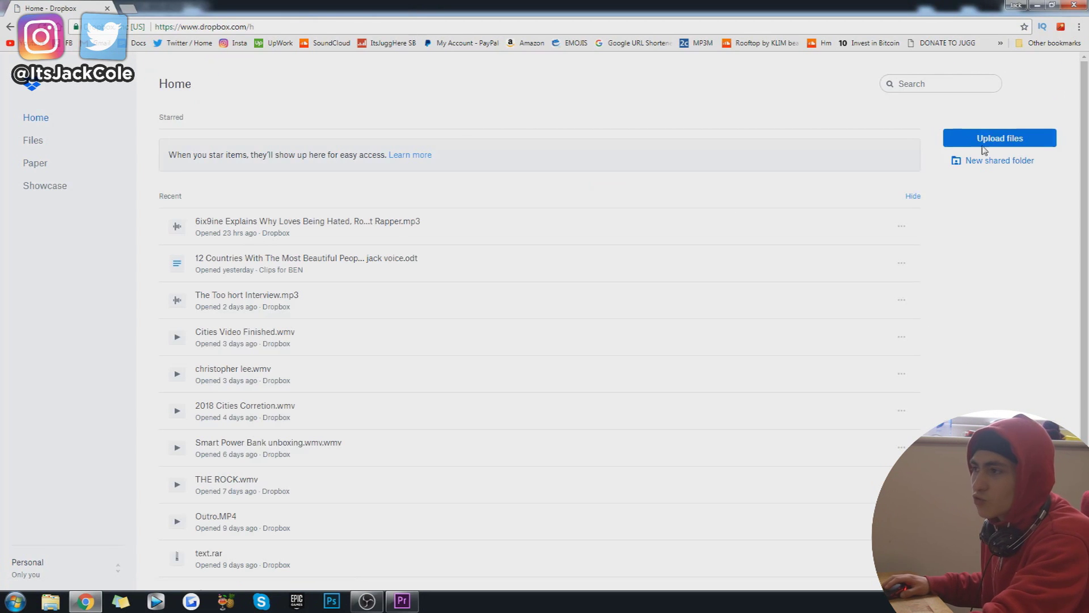
- Upload bADBOY Preview from Desktop > Music Video Preview into the main Dropbox folder
{"action": "left_click", "coordinate": [1027, 149]}
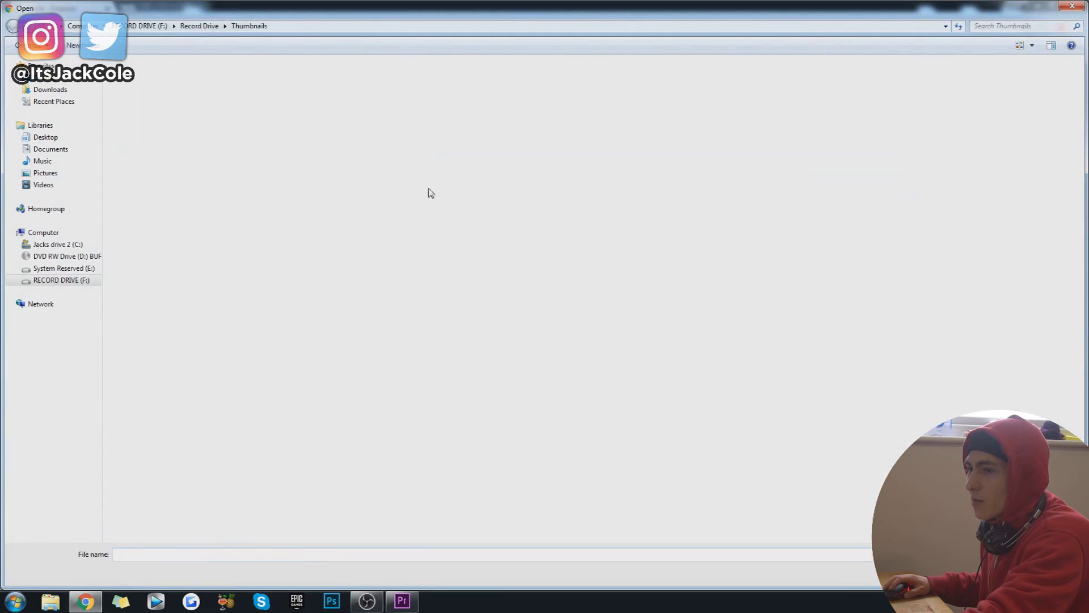
{"action": "left_click", "coordinate": [59, 79]}
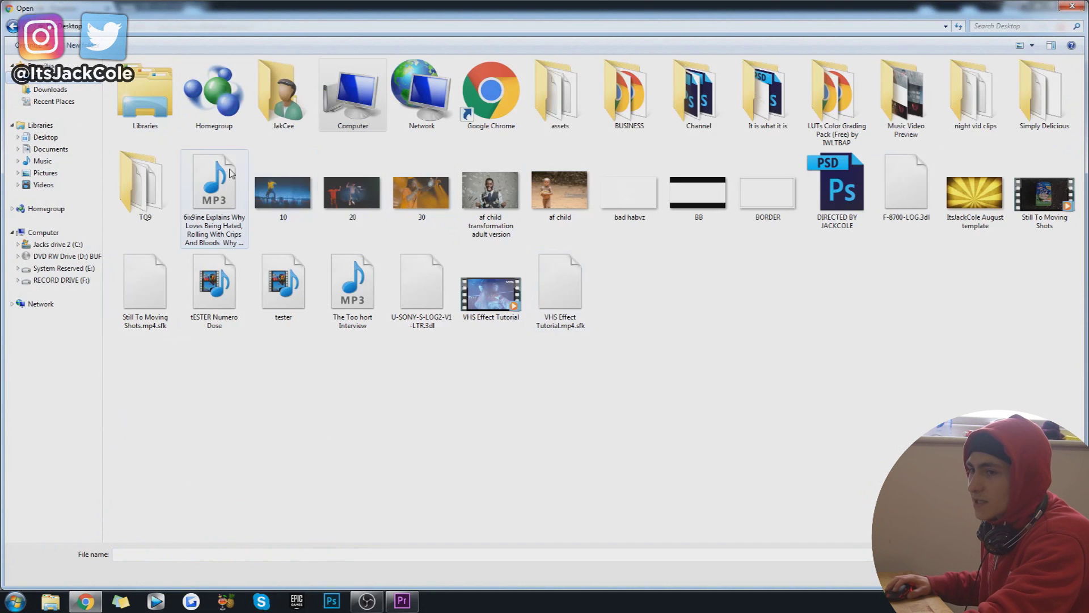
{"action": "double_click", "coordinate": [910, 130]}
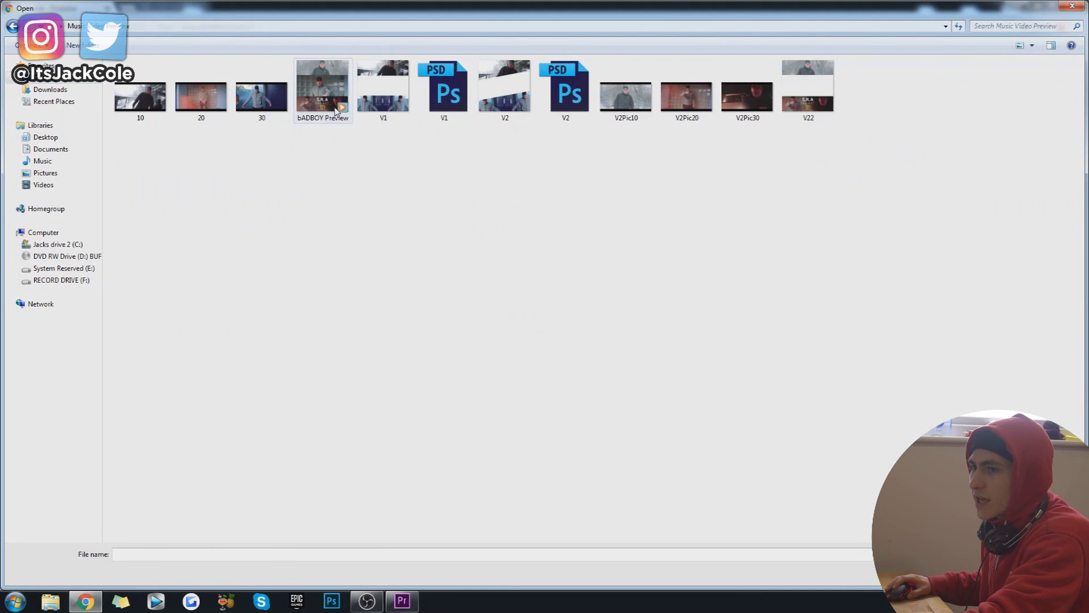
{"action": "key", "text": "Return"}
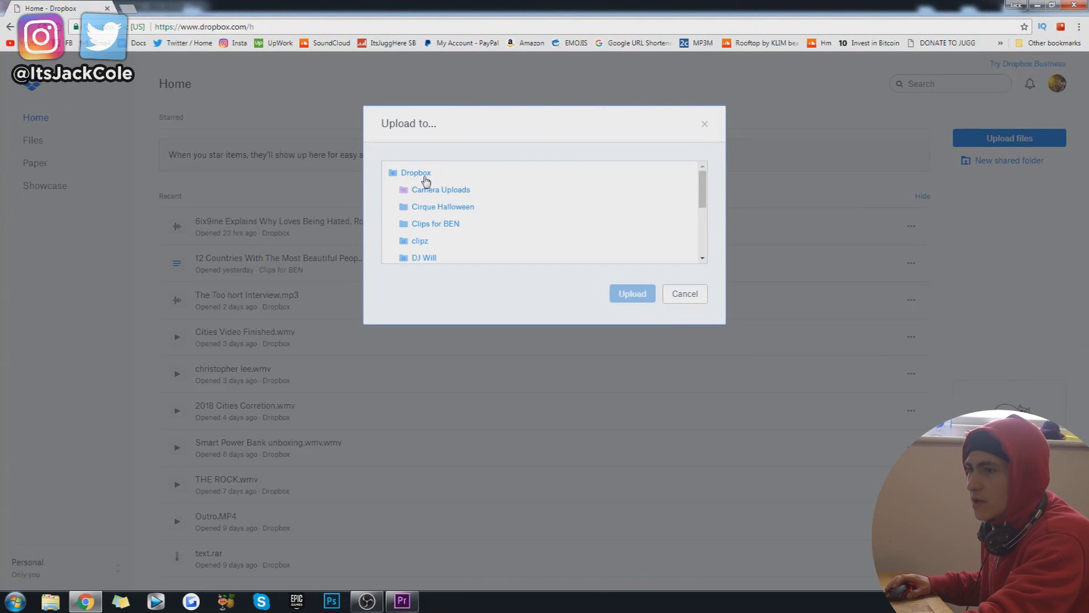
{"action": "left_click", "coordinate": [426, 180]}
{"action": "left_click", "coordinate": [632, 293]}
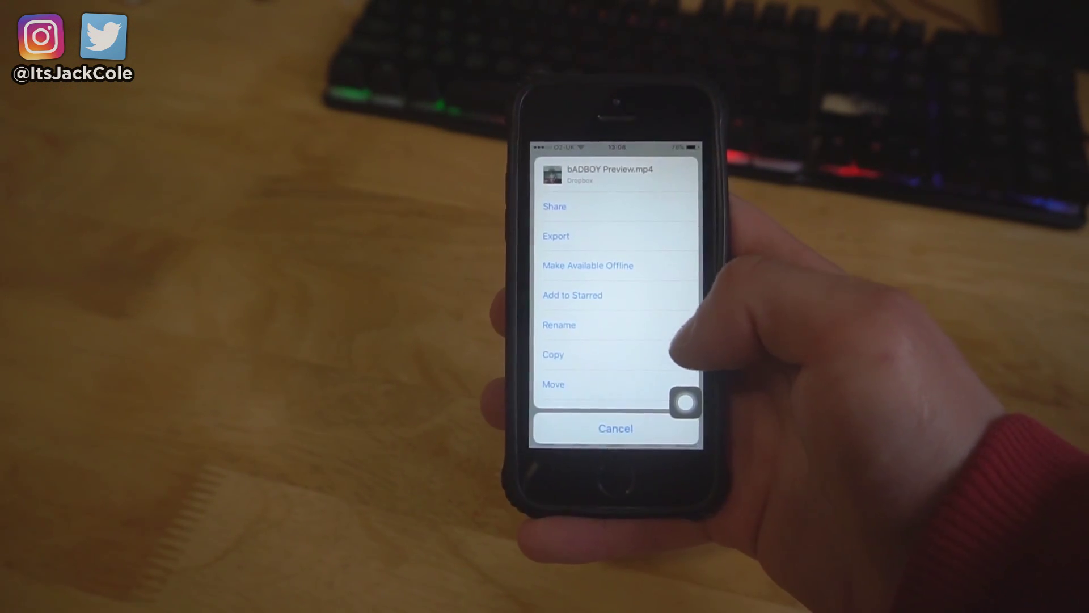
- Export bADBOY Preview.mp4 from the Dropbox app and save the video to the phone
{"action": "left_click", "coordinate": [652, 243]}
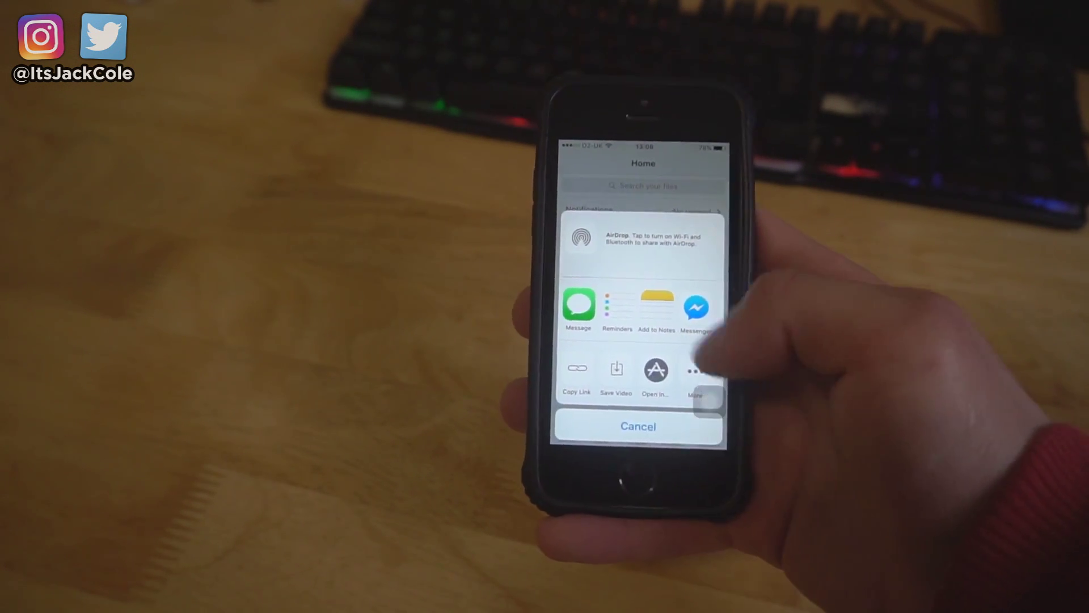
{"action": "left_click", "coordinate": [618, 434]}
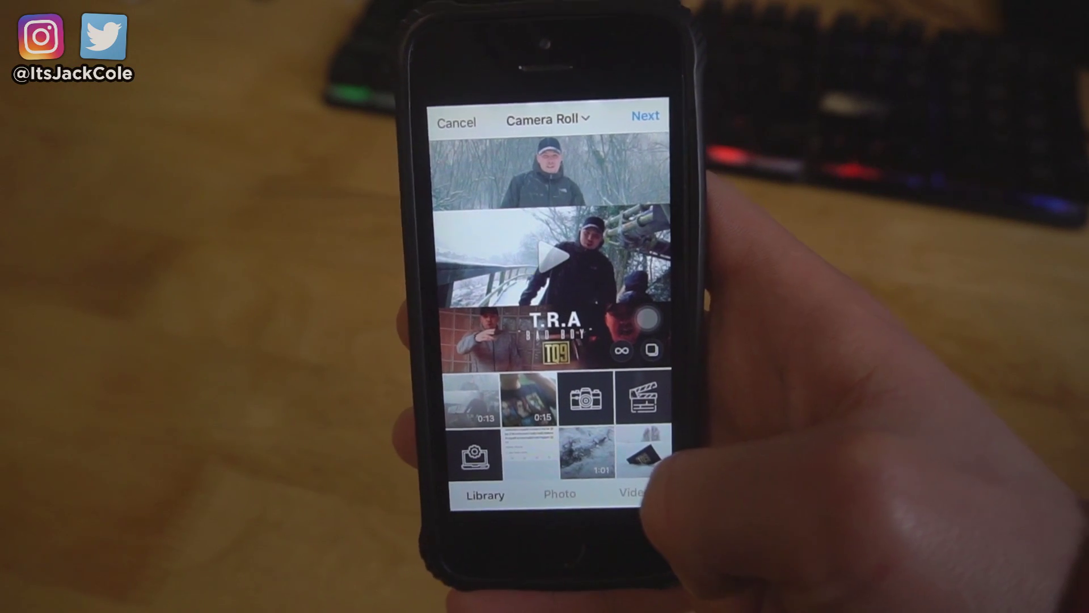
- Return to Instagram's home feed, start a new post with the T.R.A preview video, and pause its preview
{"action": "left_click", "coordinate": [456, 122]}
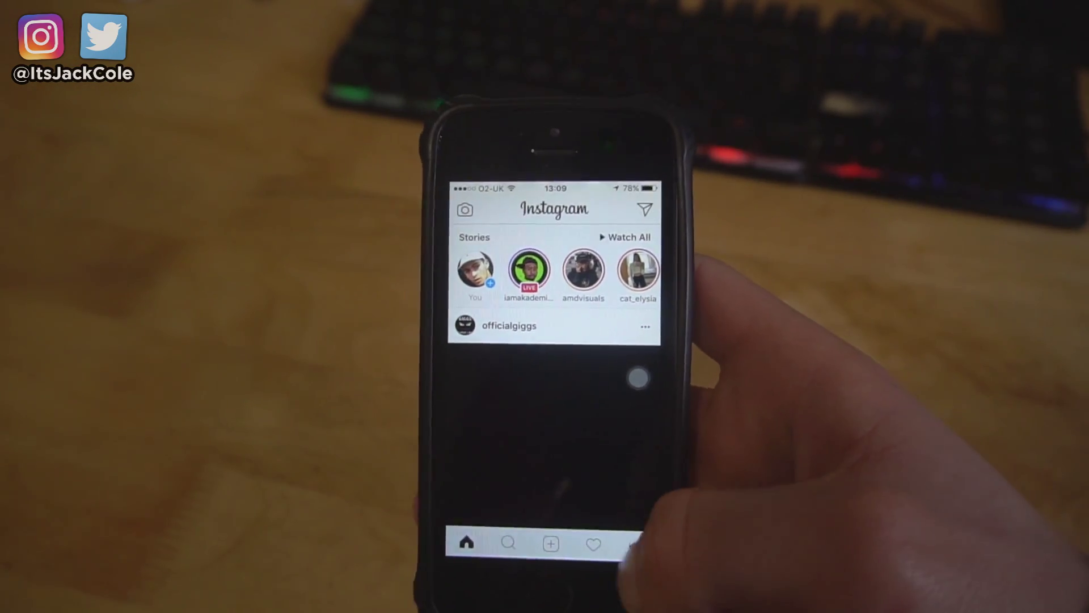
{"action": "left_click", "coordinate": [634, 543]}
{"action": "scroll", "coordinate": [567, 273], "scroll_direction": "down", "scroll_amount": 3}
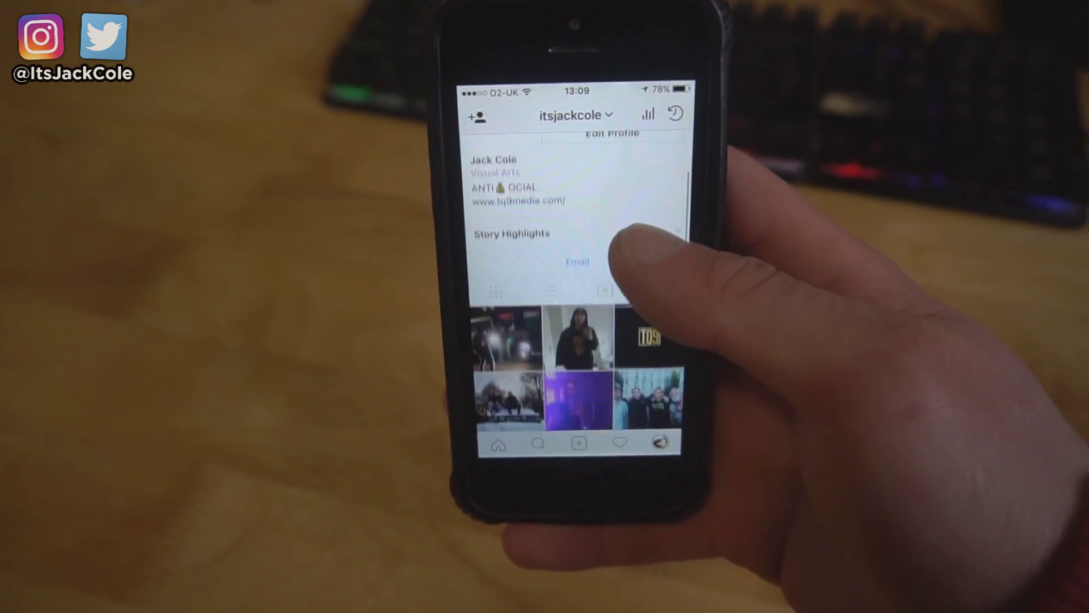
{"action": "scroll", "coordinate": [629, 243], "scroll_direction": "up", "scroll_amount": 3}
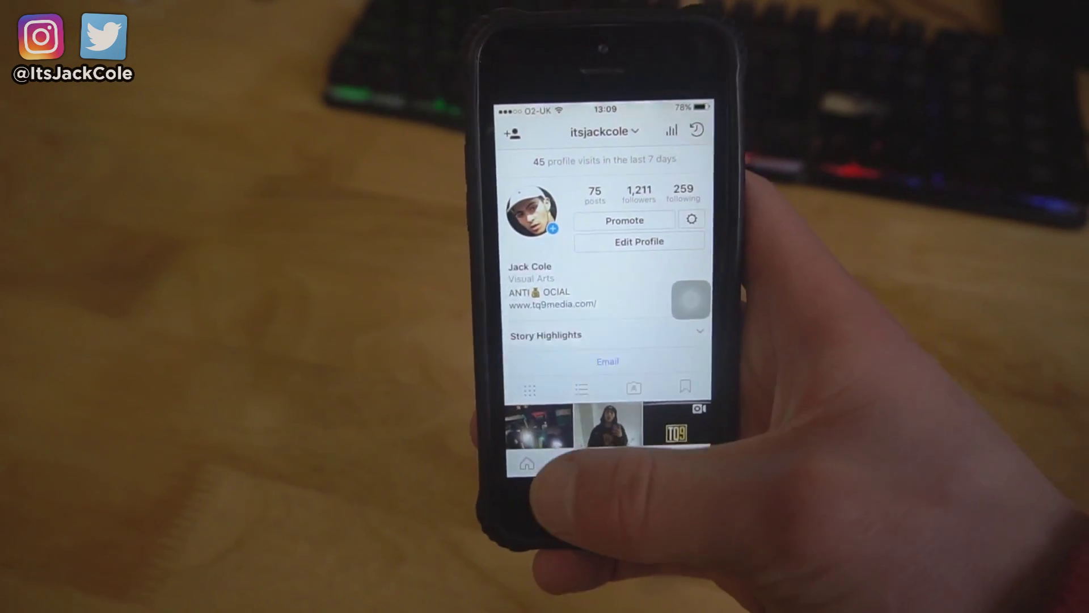
{"action": "left_click", "coordinate": [527, 463]}
{"action": "left_click", "coordinate": [608, 463]}
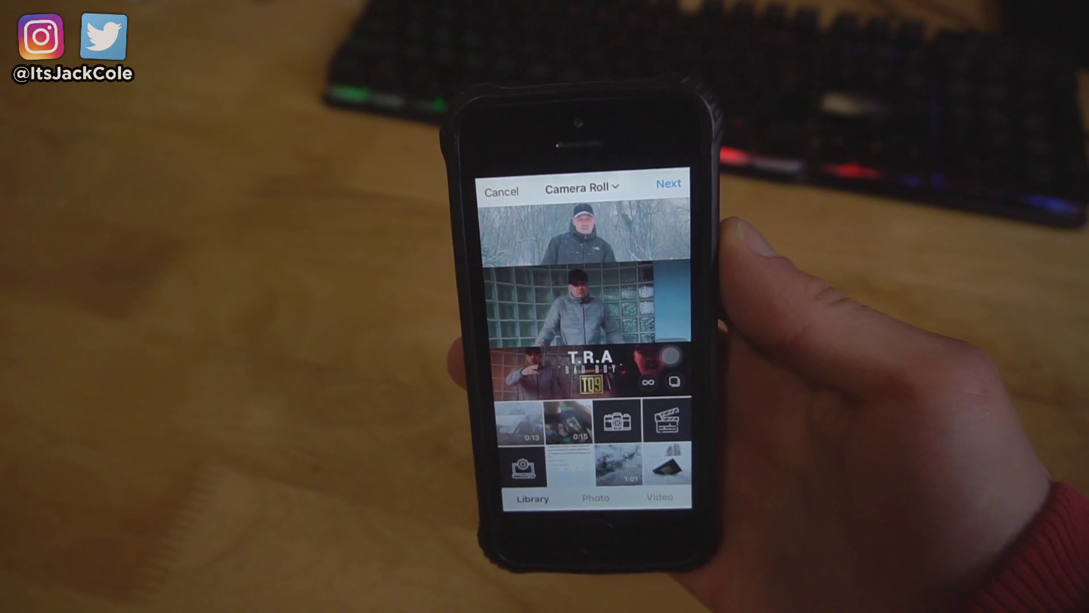
{"action": "left_click", "coordinate": [700, 368]}
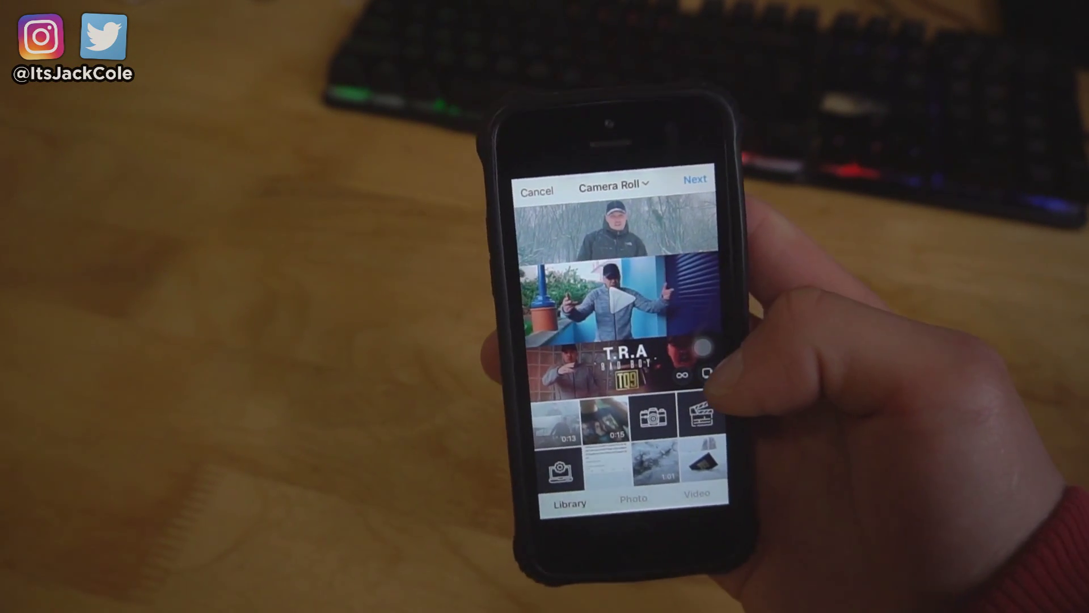